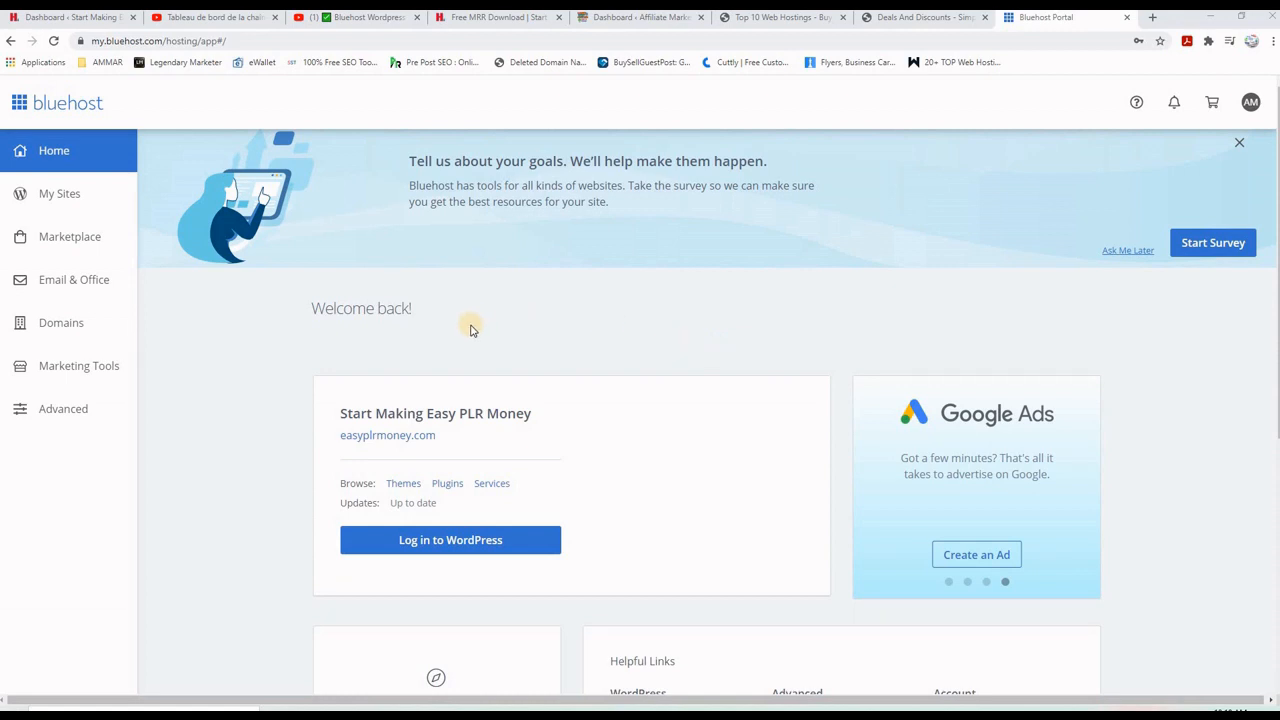
- Start creating a new site from My Sites, skipping the Website Builder in favor of plain WordPress
click(49, 196)
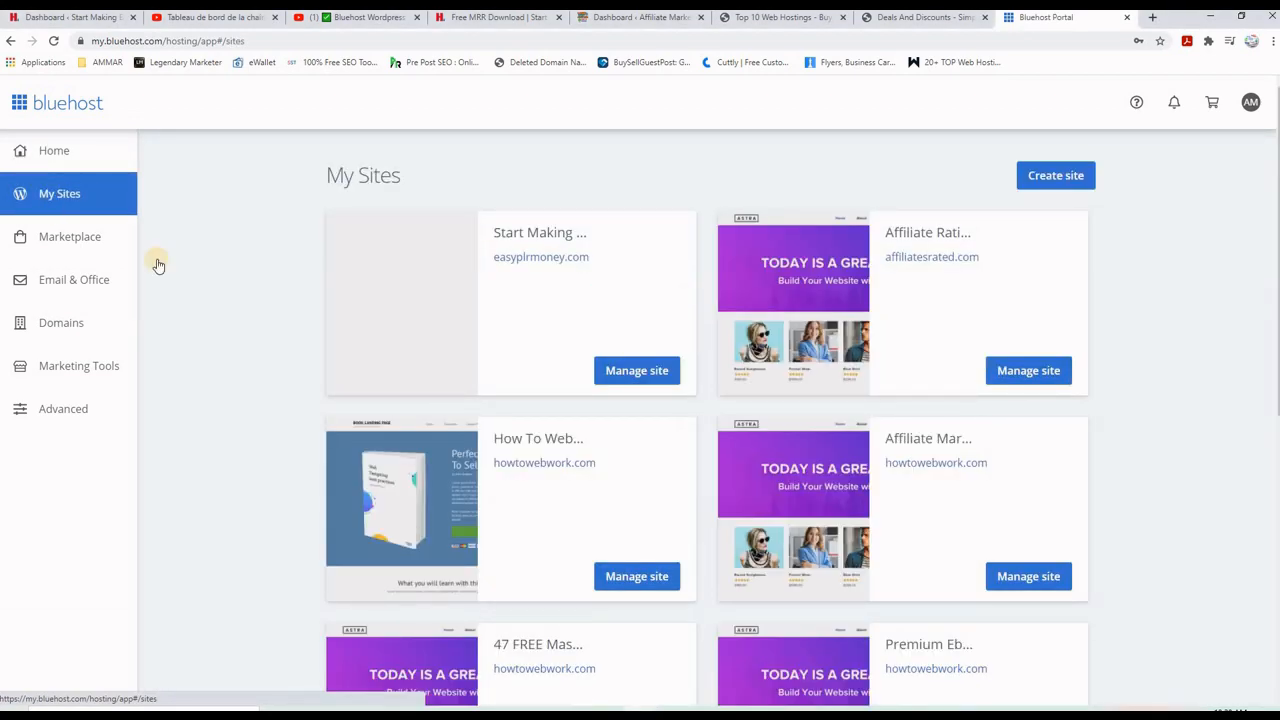
scroll(500, 360, down, 3)
scroll(480, 375, up, 3)
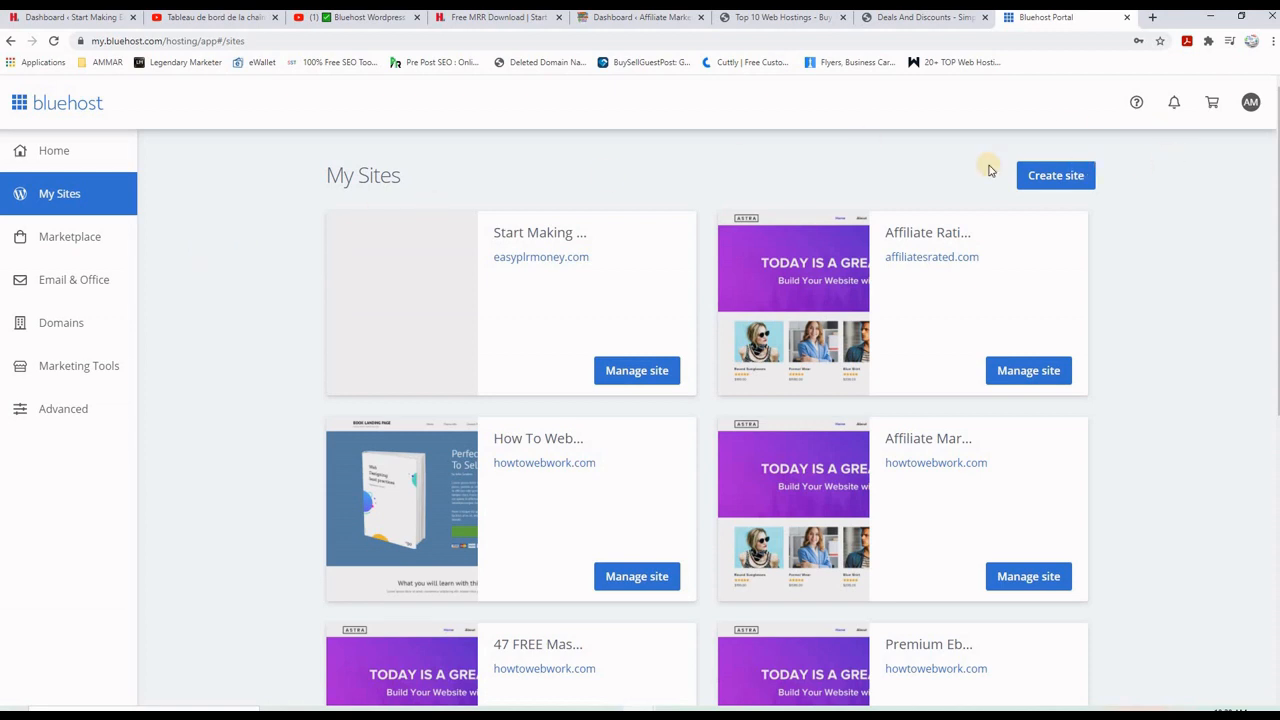
click(1062, 179)
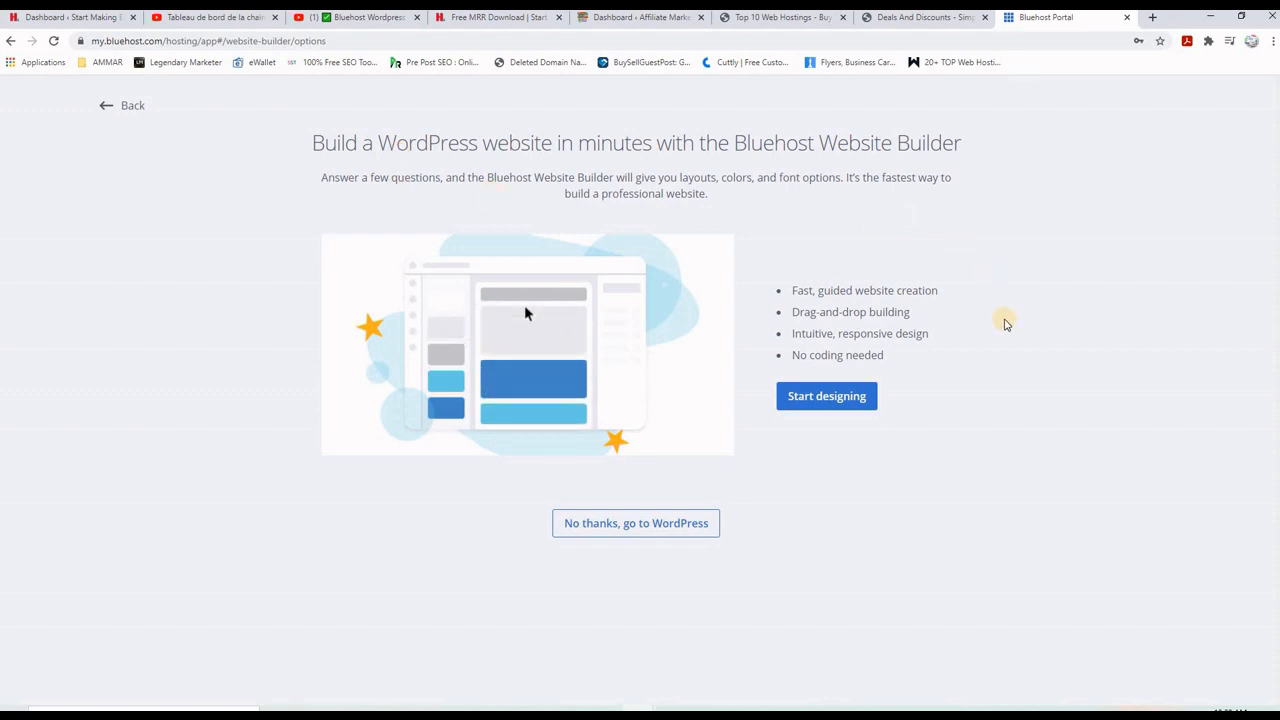
click(634, 526)
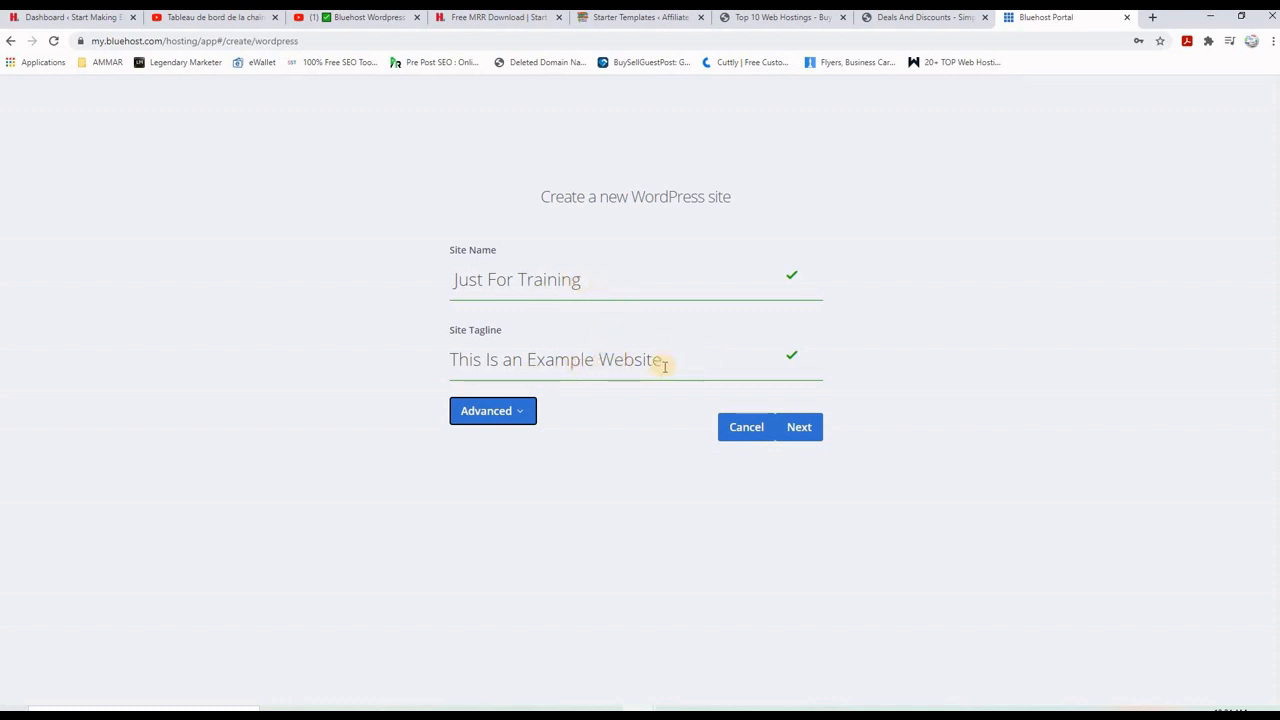
- Expand the advanced settings of the new WordPress site and fill in the administrator's email address
click(519, 416)
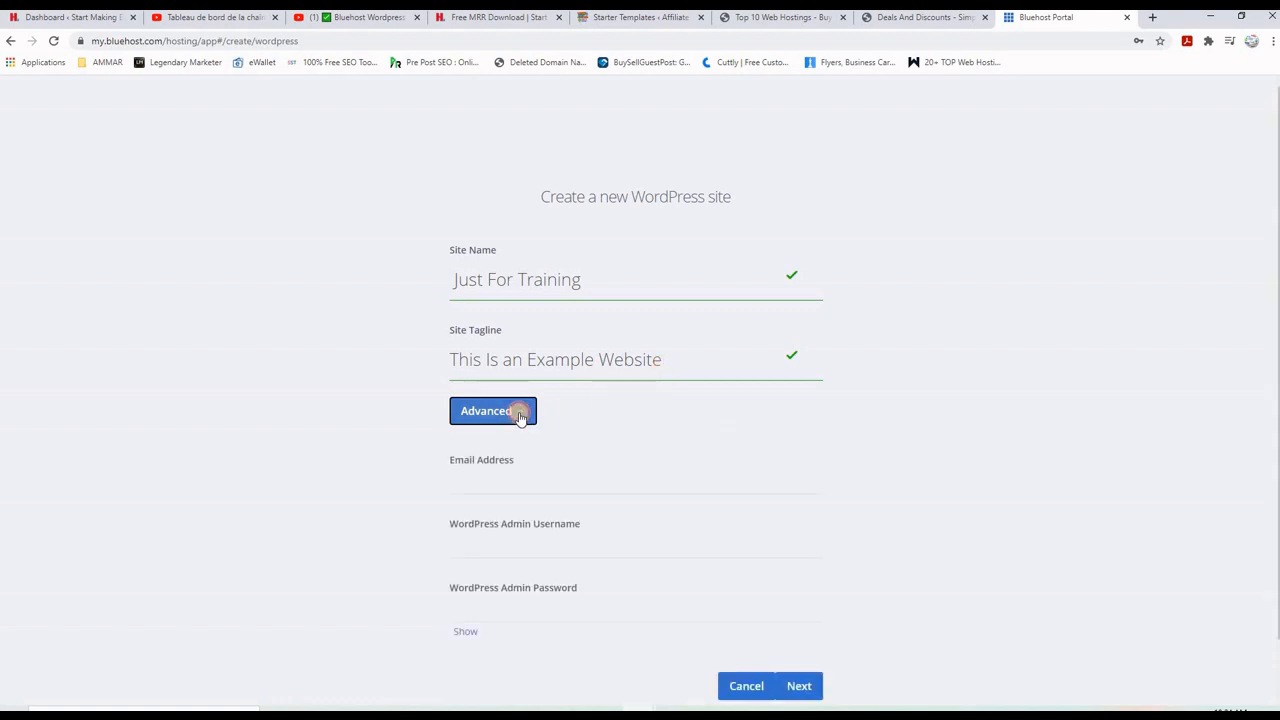
click(511, 486)
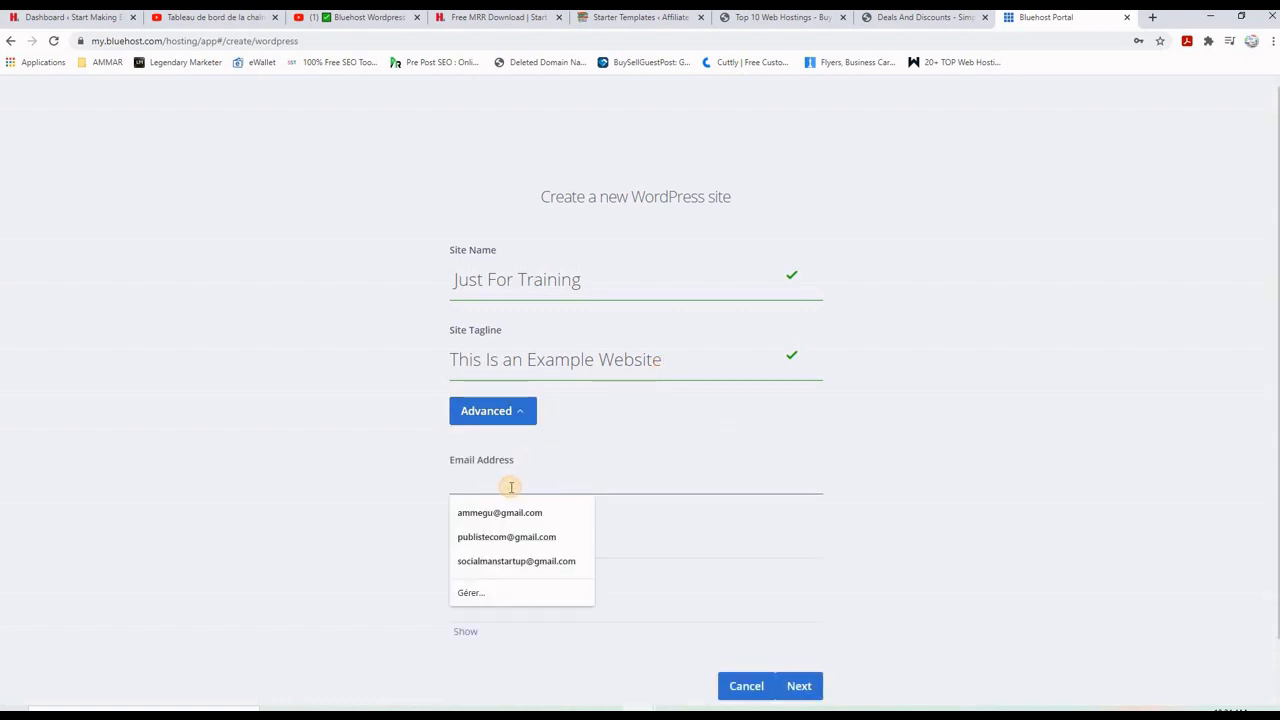
key(ctrl+v)
click(324, 496)
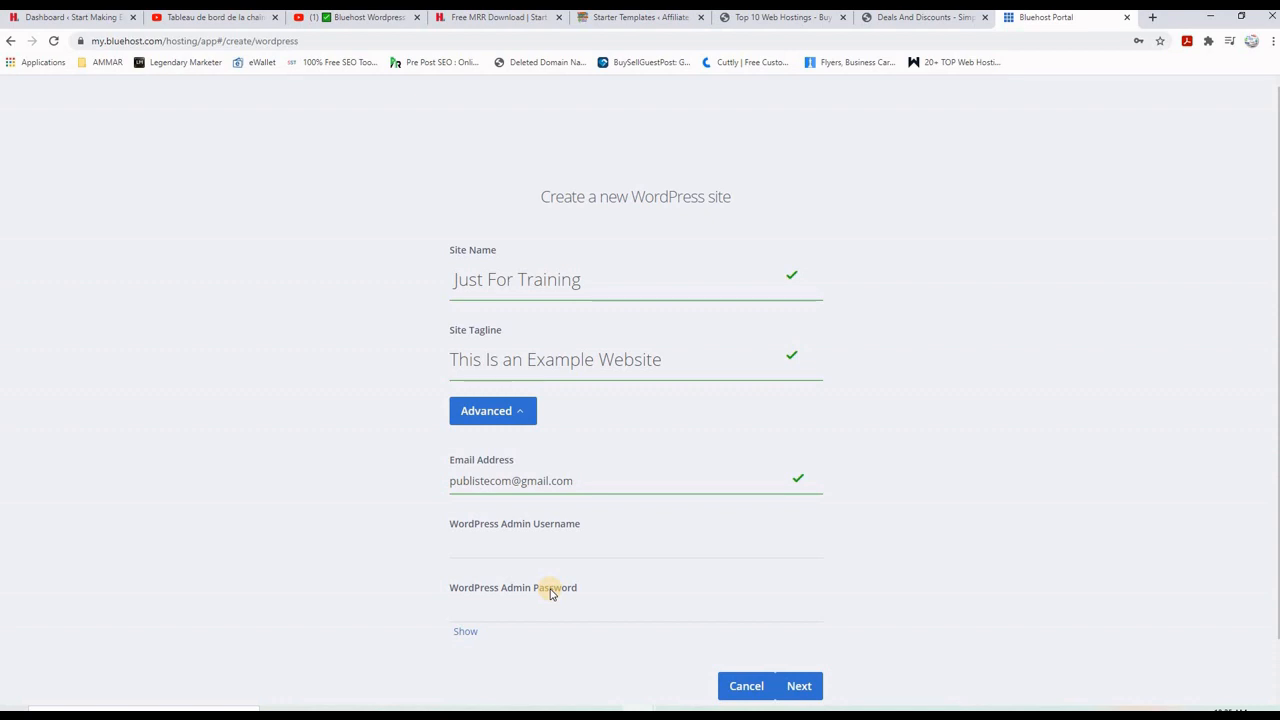
- Fill in the WordPress admin username and password, then continue to the domain choice without saving the password in the browser
click(474, 550)
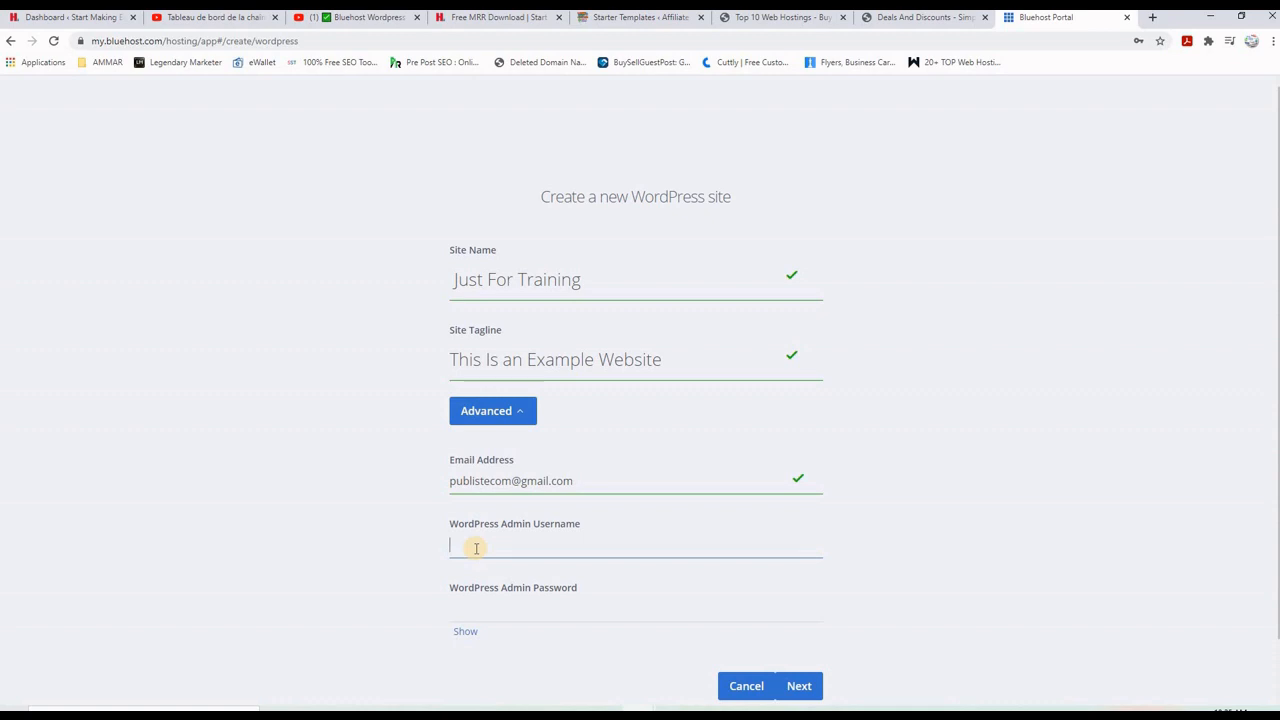
text(Ammar)
key(BackSpace)
key(BackSpace)
key(BackSpace)
key(BackSpace)
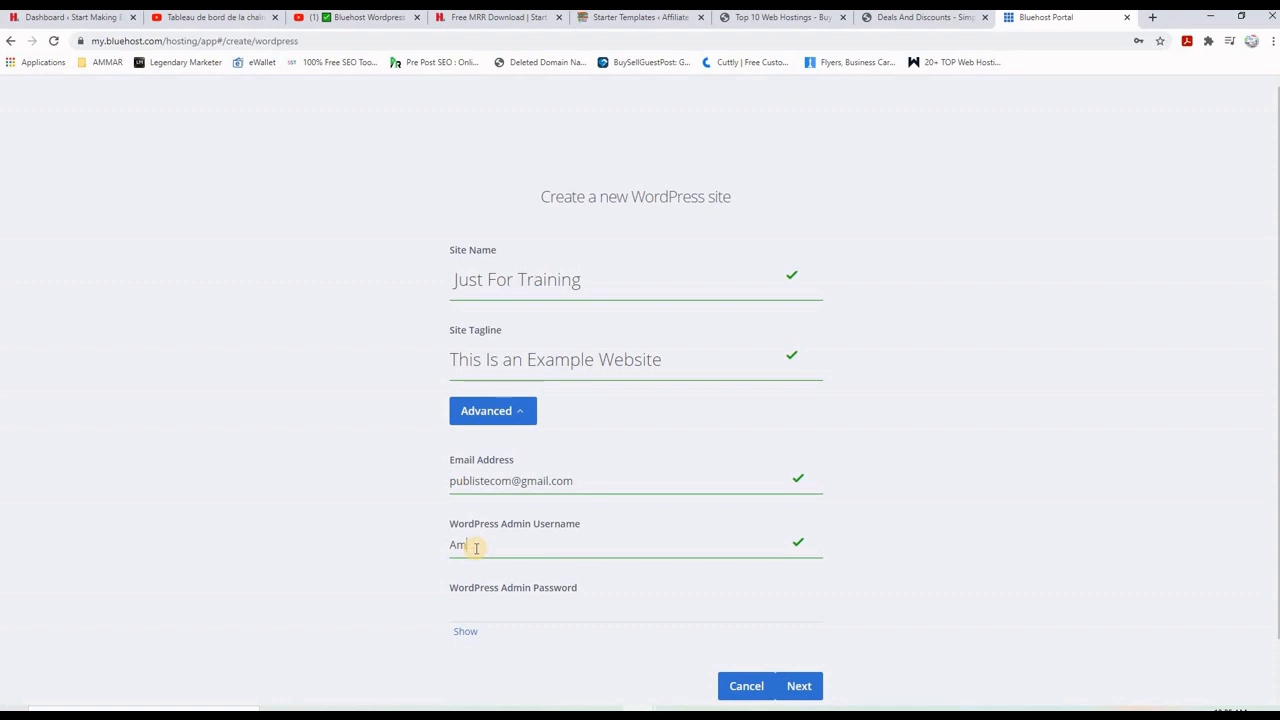
text(mar-training)
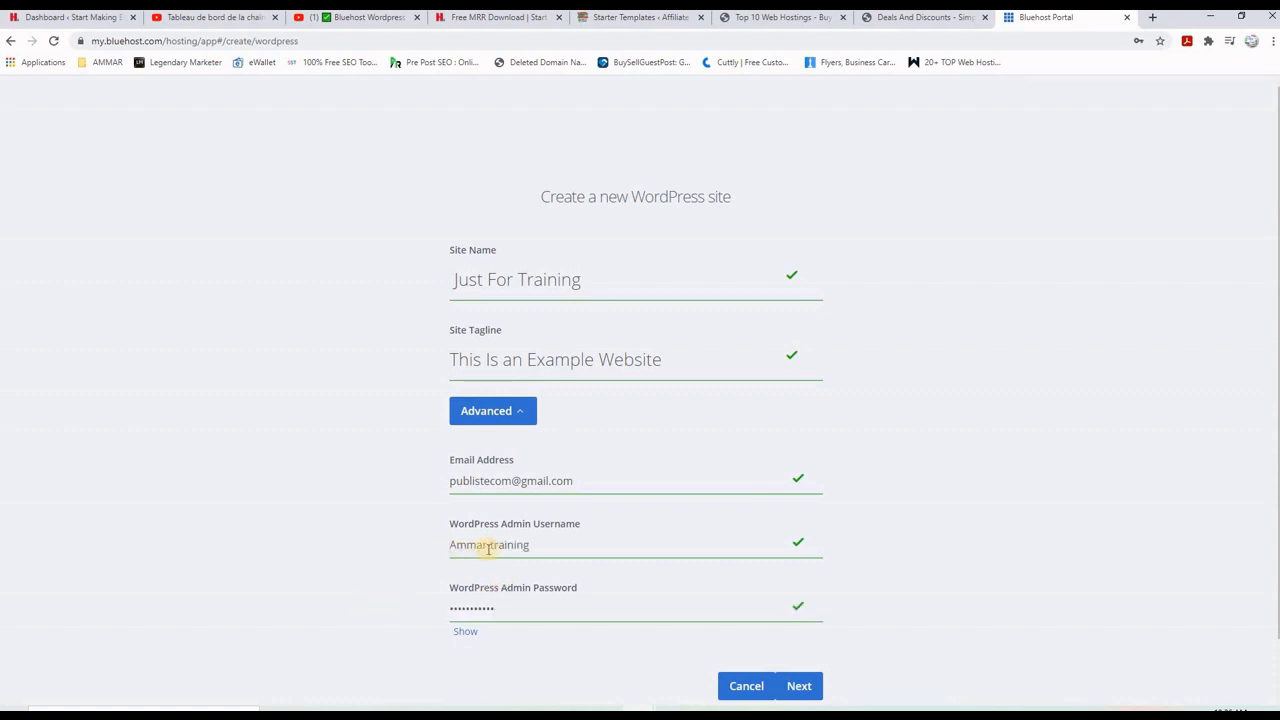
click(797, 687)
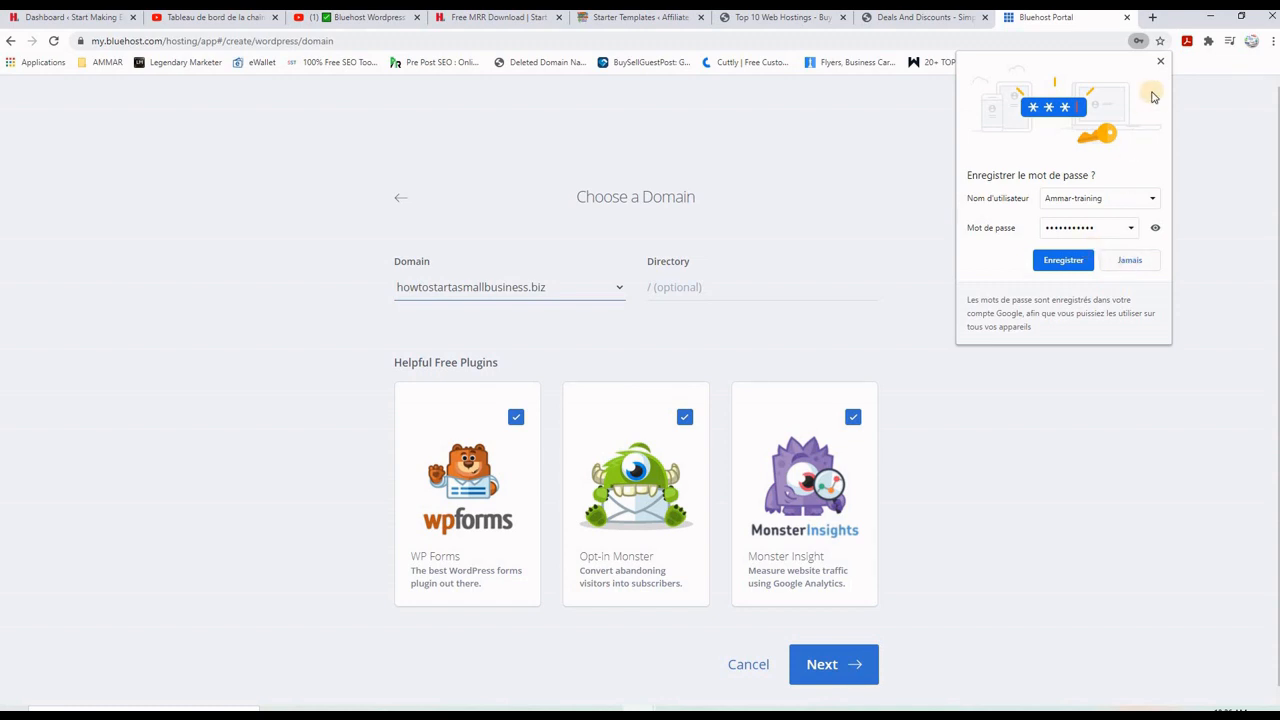
click(1160, 61)
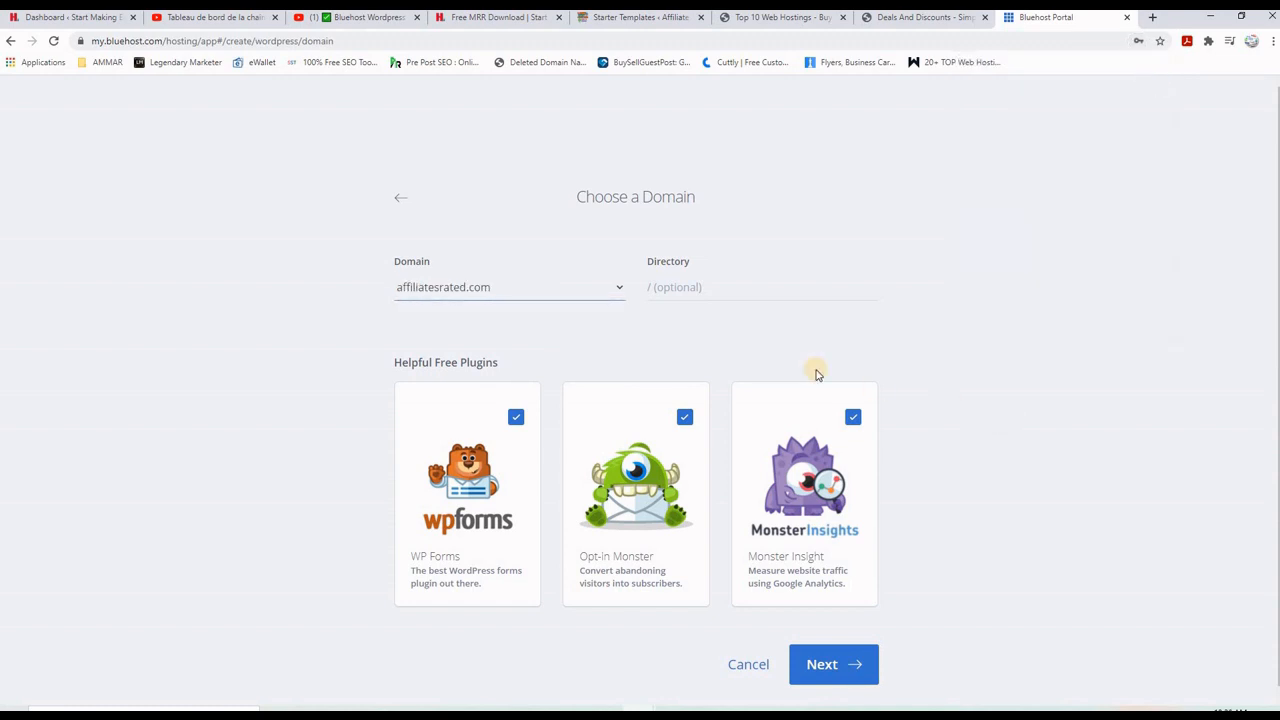
- Choose affiliatesrated.com as the site's domain and set its directory to /training
click(455, 294)
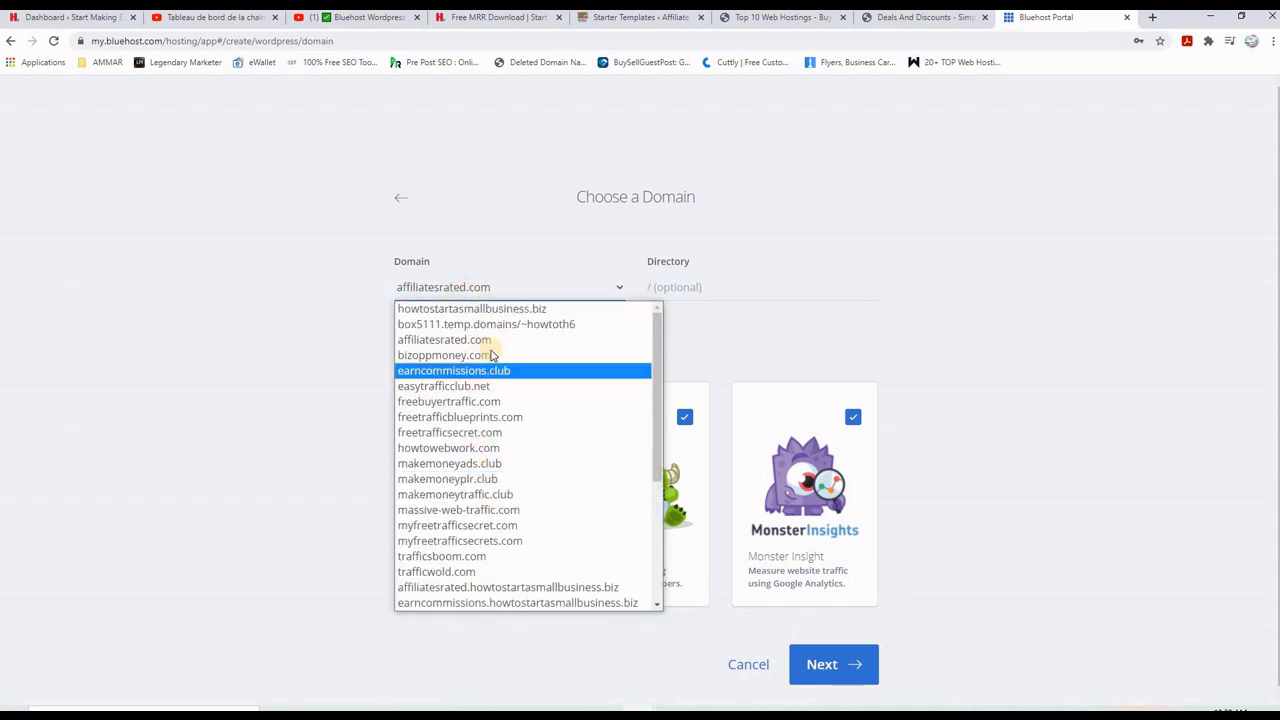
click(474, 345)
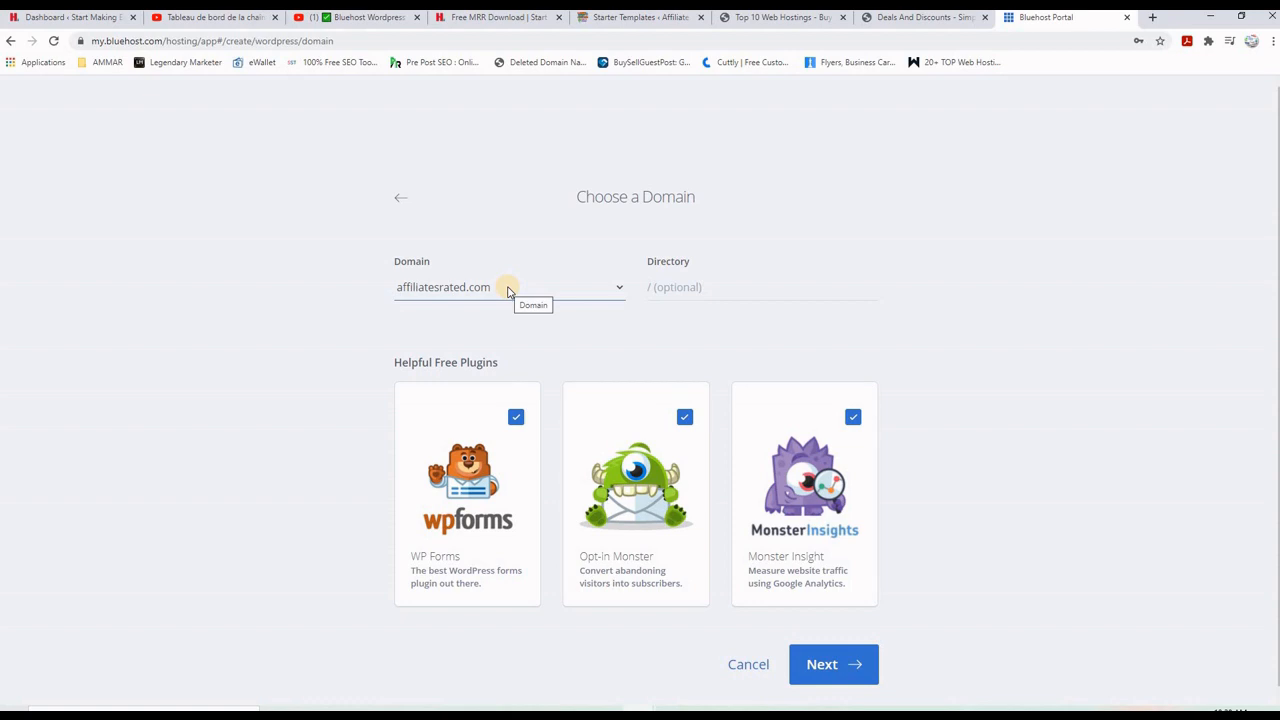
click(674, 288)
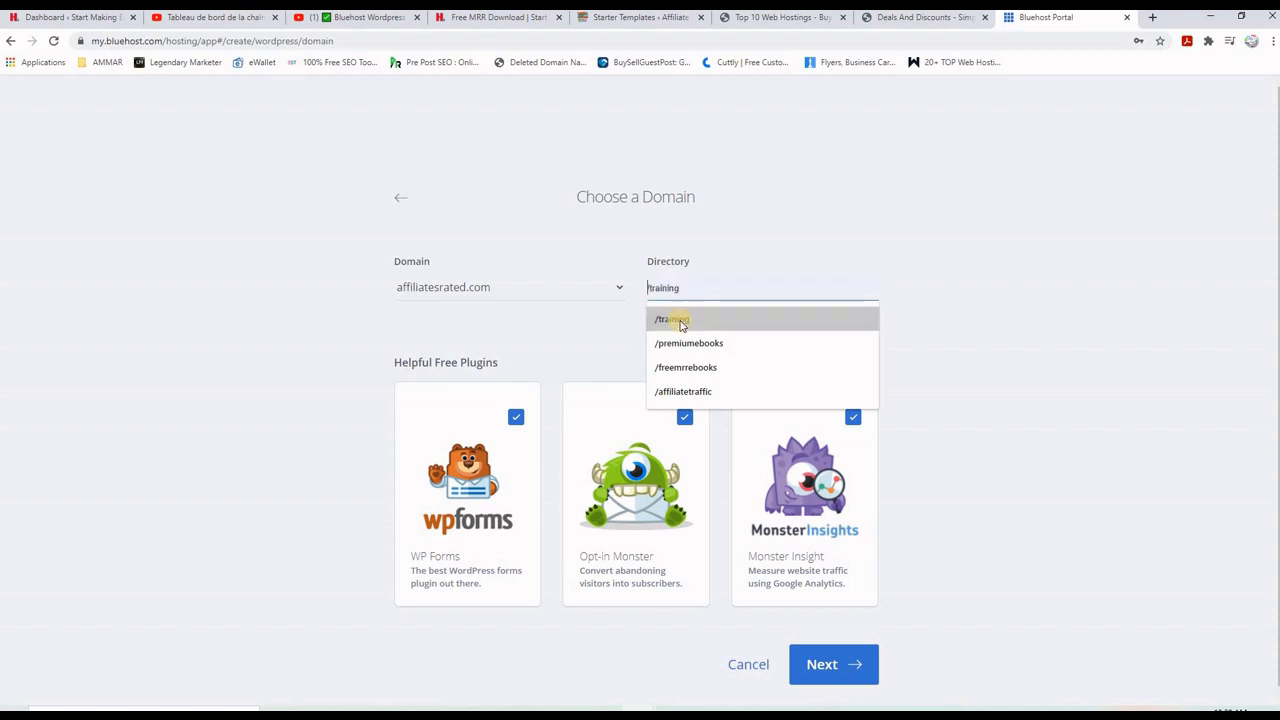
click(674, 319)
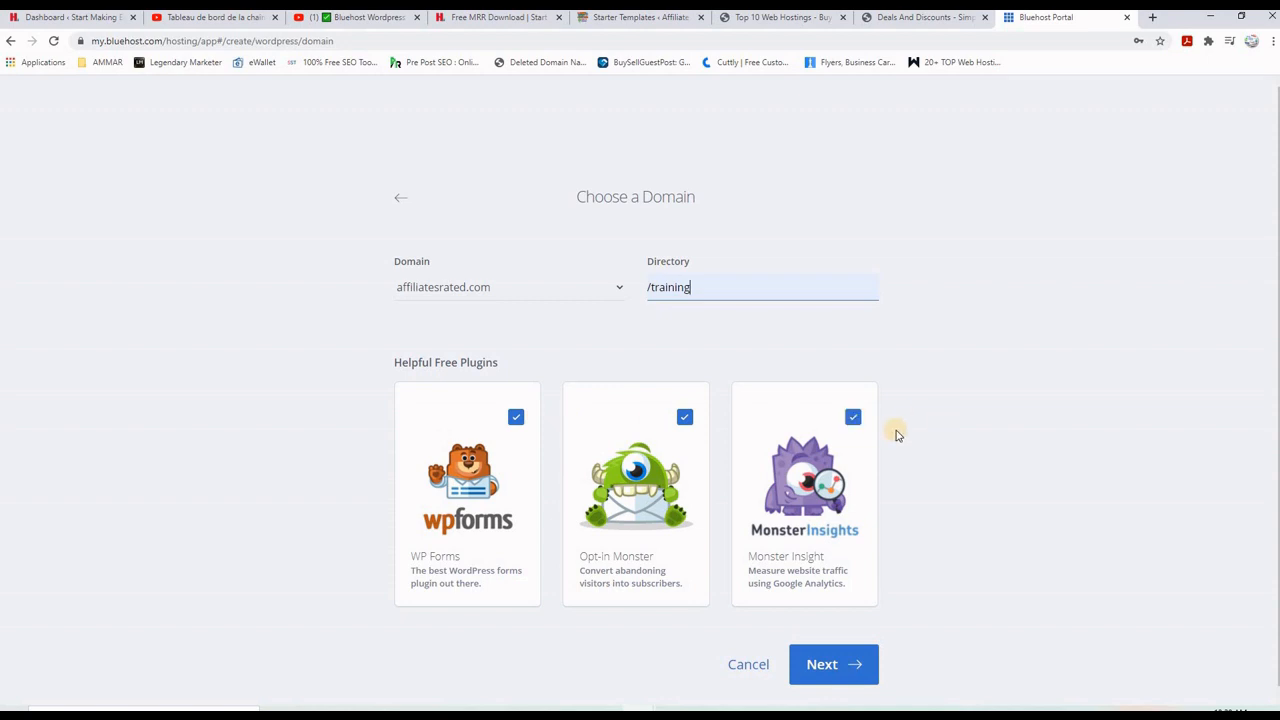
- Deselect the WP Forms, Opt-in Monster and Monster Insight plugins and proceed with the WordPress installation
click(516, 418)
click(684, 418)
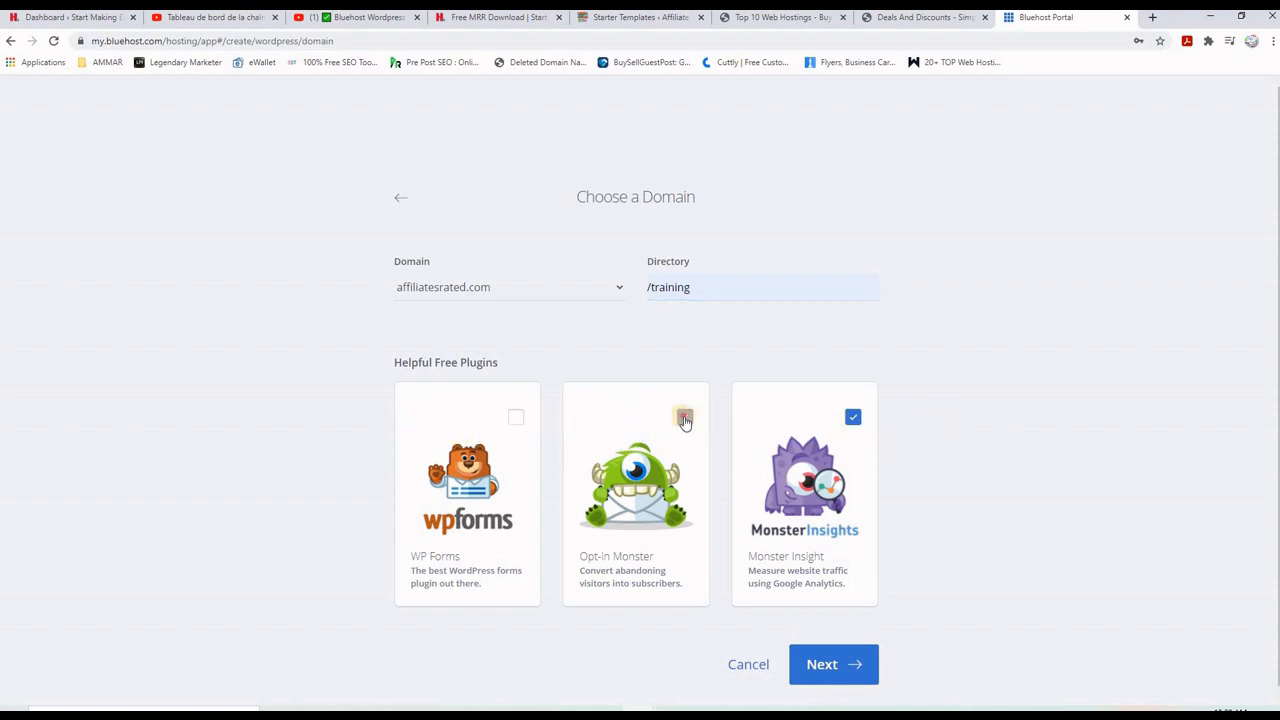
click(852, 418)
click(833, 666)
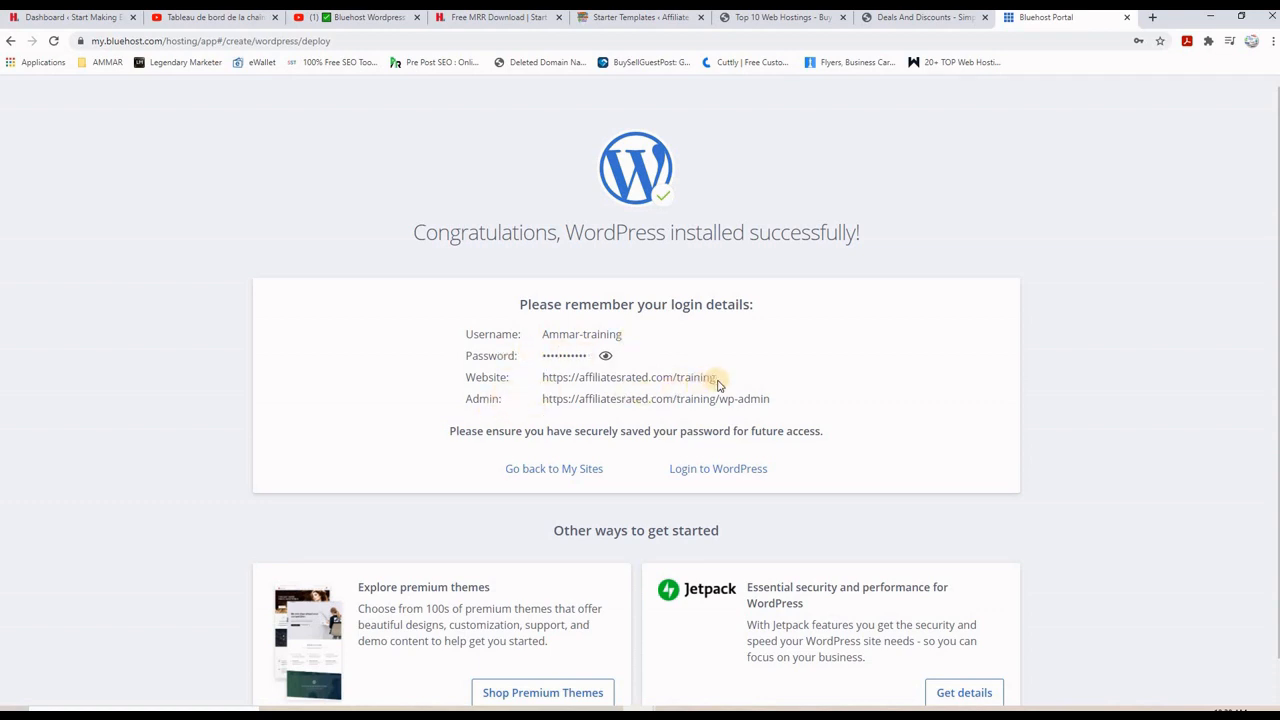
drag(716, 378, 534, 378)
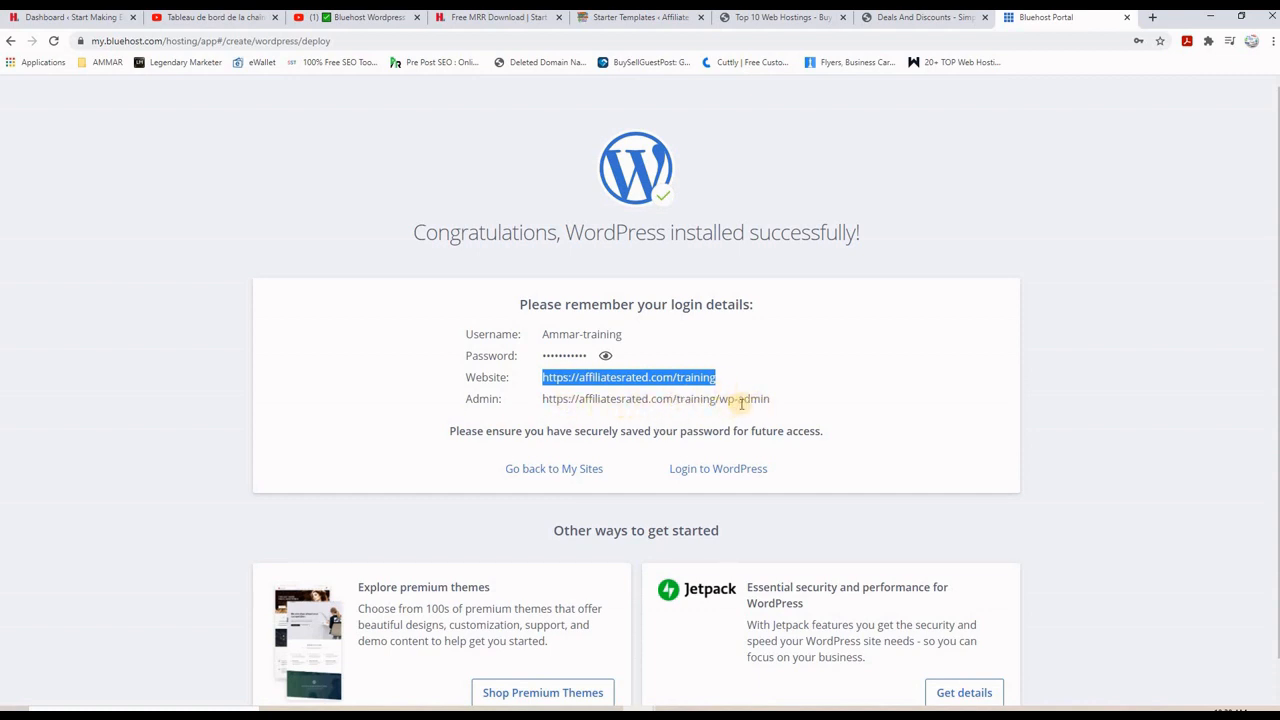
drag(766, 399, 546, 398)
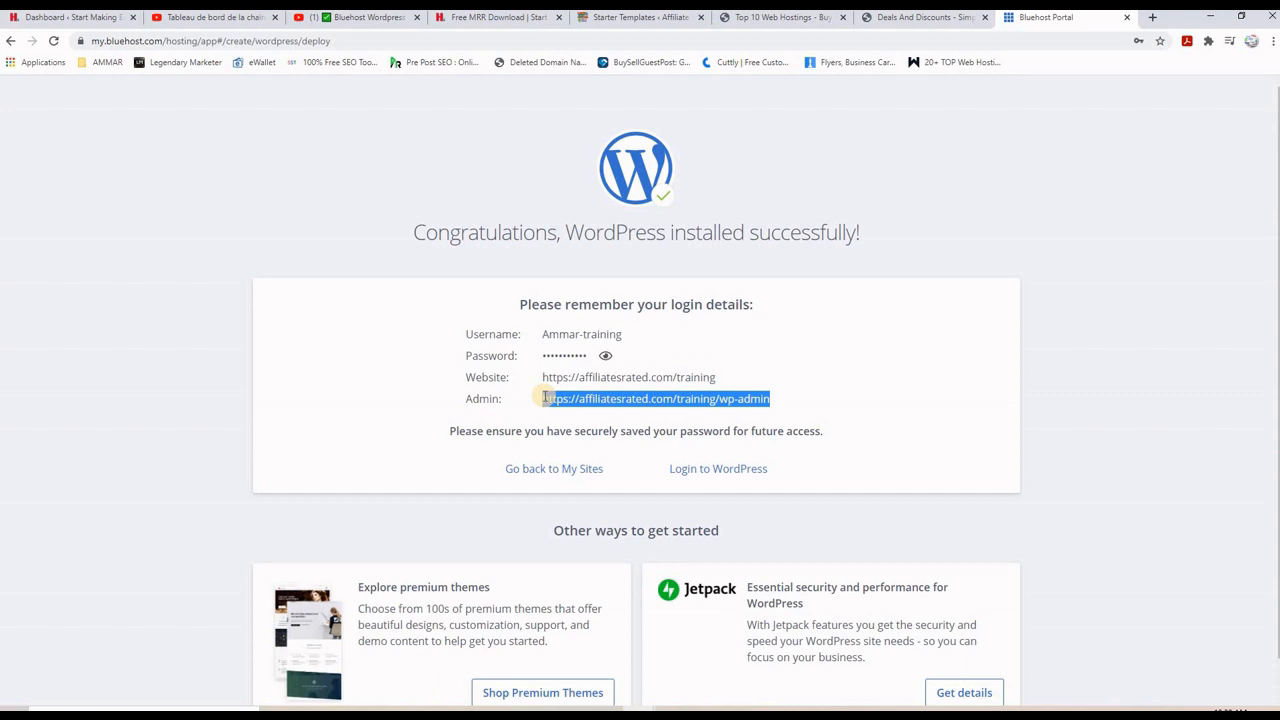
drag(716, 377, 541, 377)
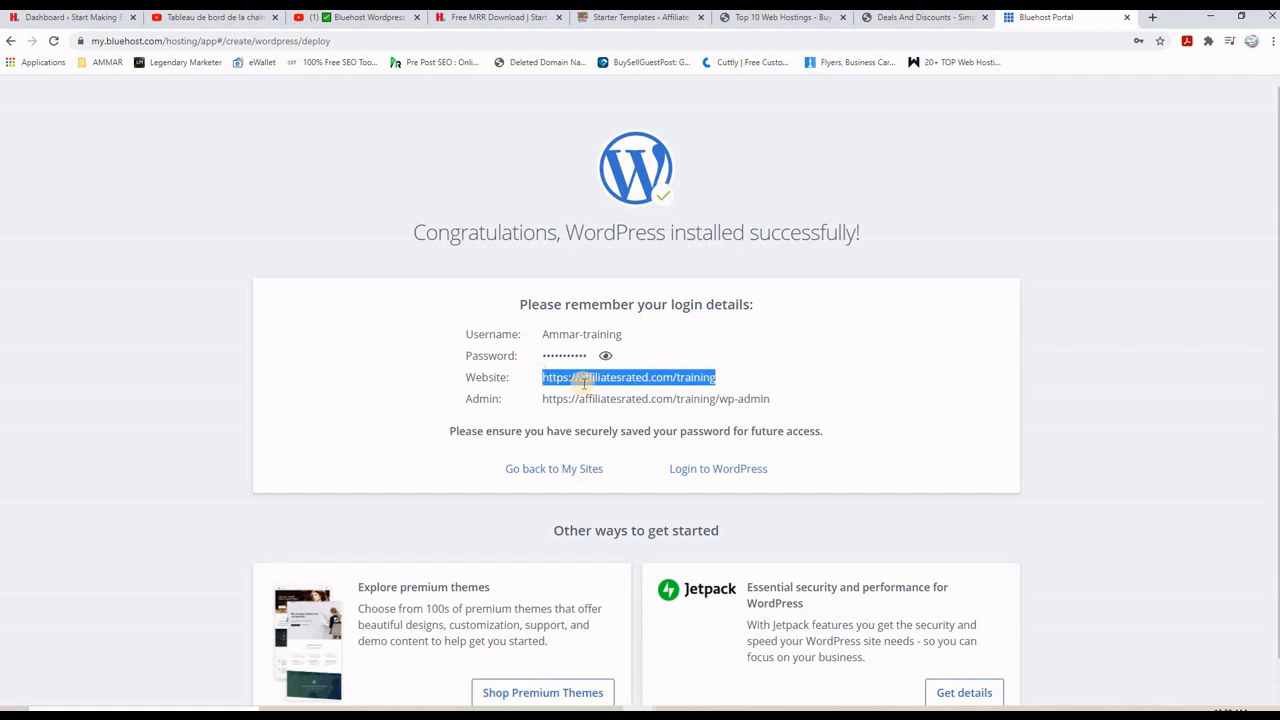
right_click(655, 380)
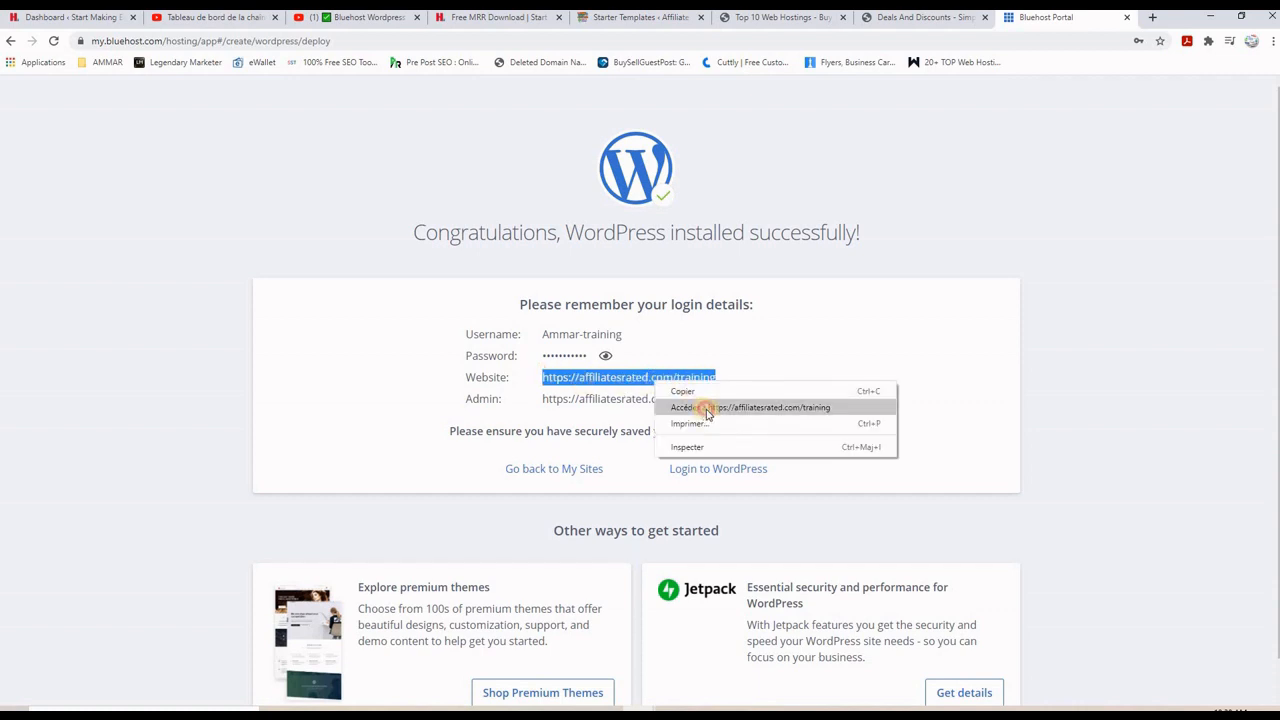
click(703, 408)
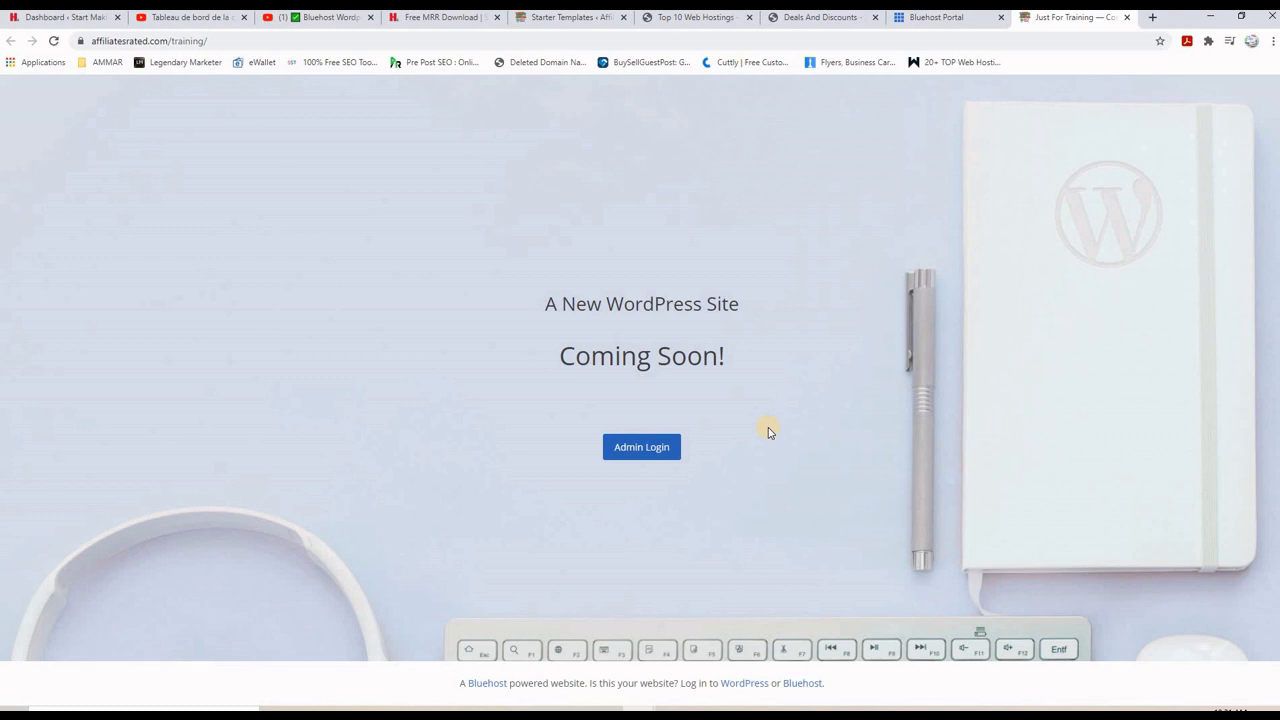
key(ctrl+shift+Tab)
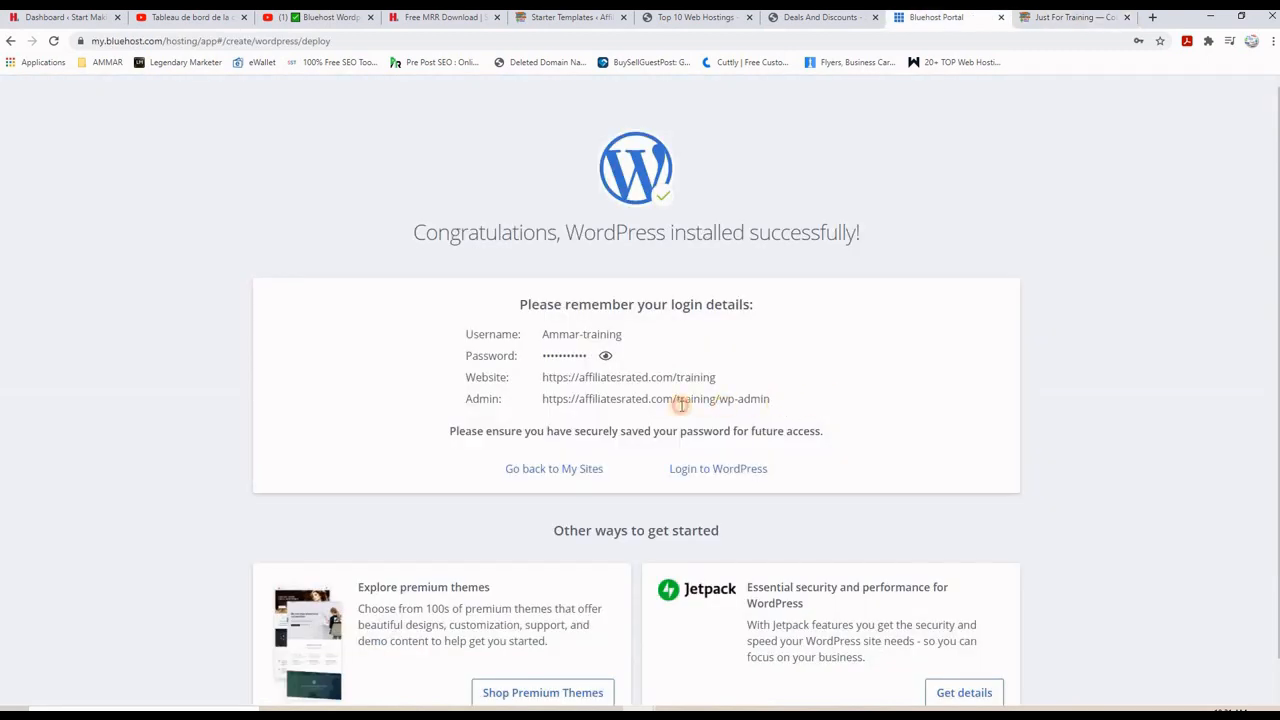
drag(772, 400, 535, 404)
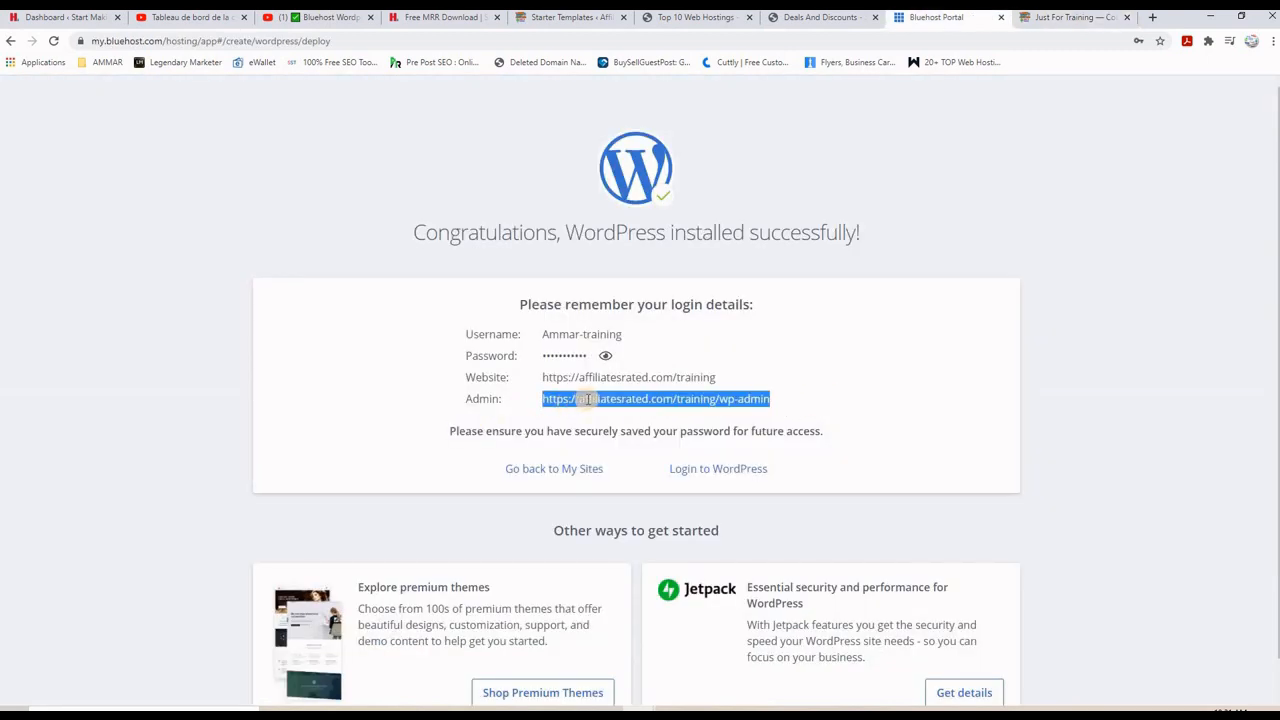
right_click(590, 401)
click(620, 428)
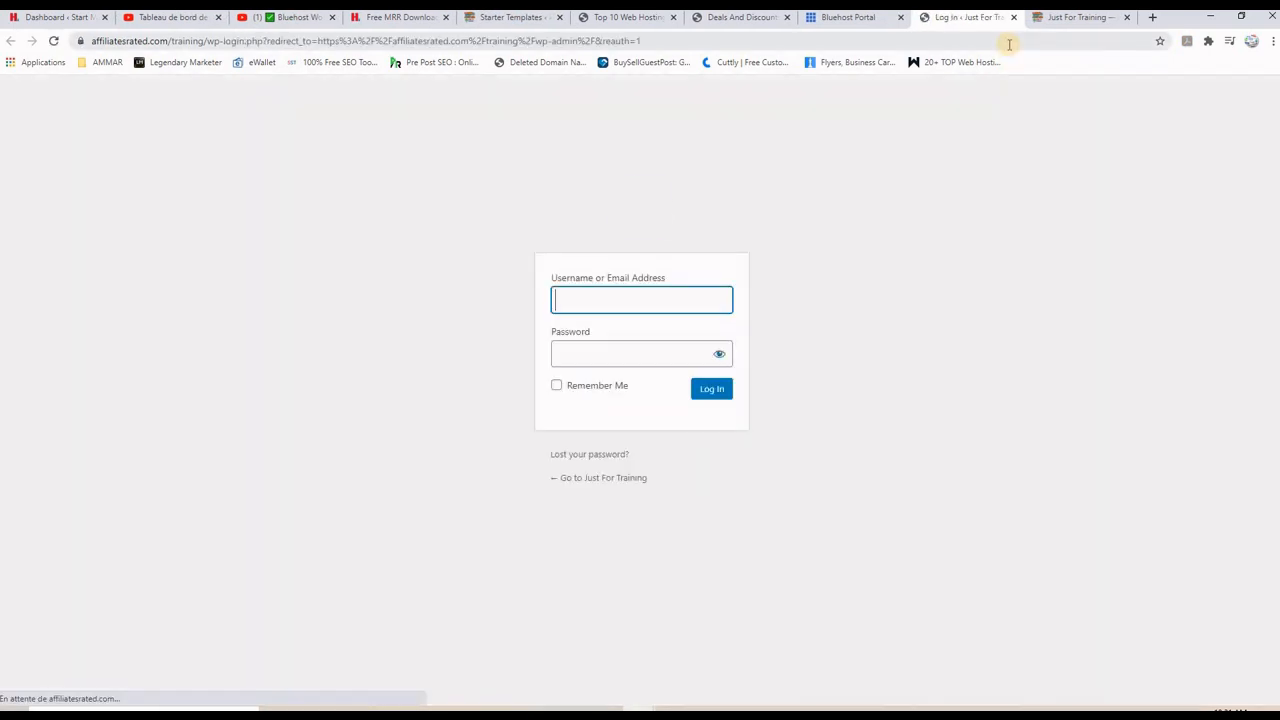
- Copy the admin username from the installation details and enter it in the WordPress login form, replacing the prefilled one
click(848, 20)
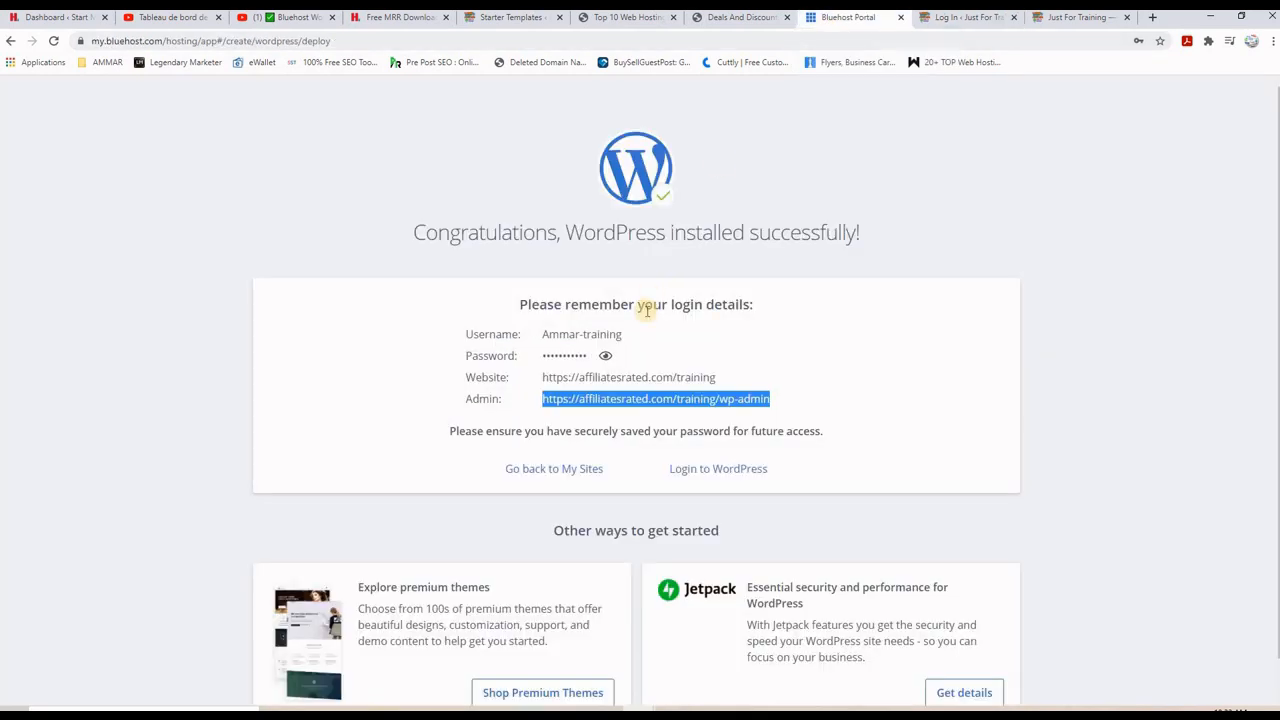
drag(622, 334, 540, 334)
right_click(570, 345)
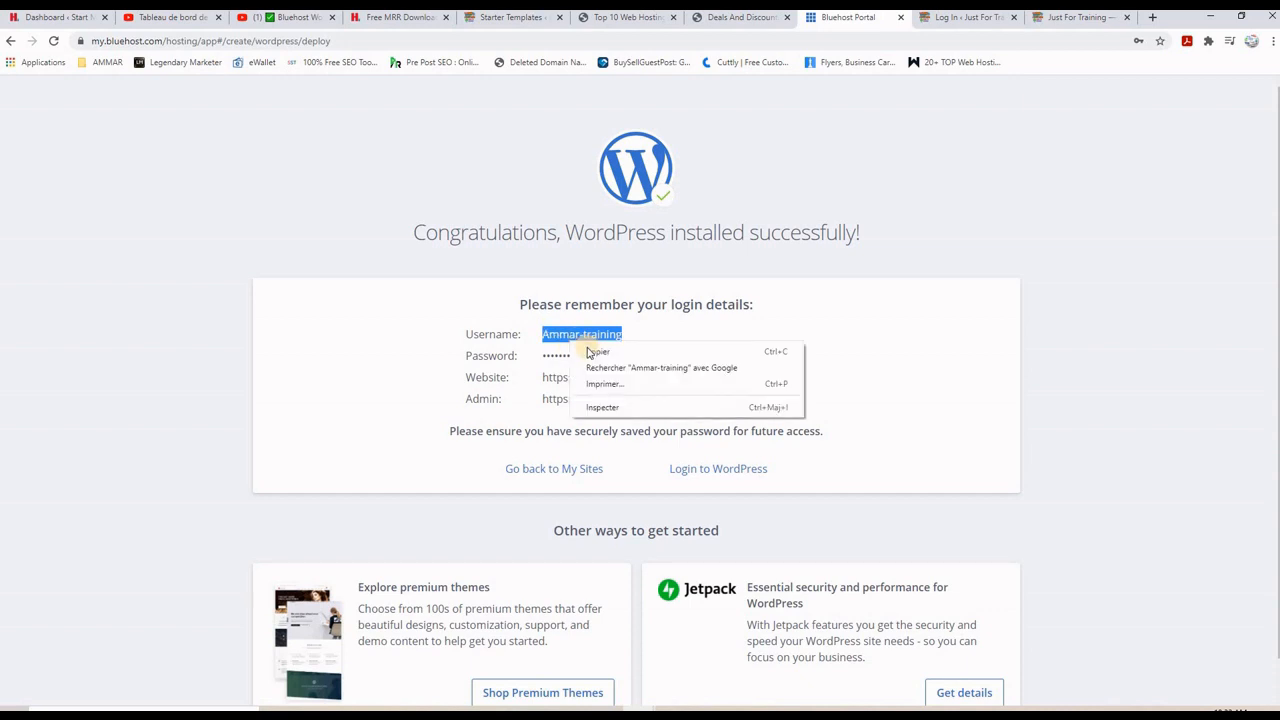
click(598, 349)
click(966, 17)
drag(661, 300, 515, 298)
key(ctrl+v)
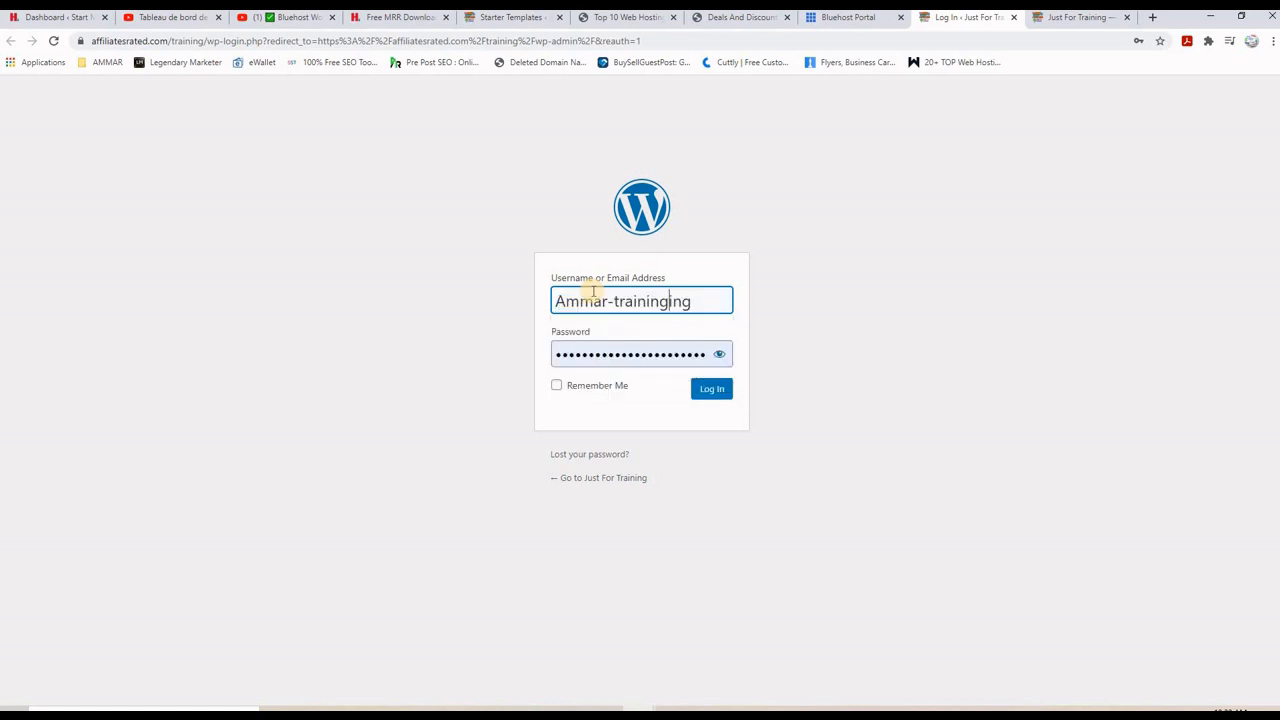
key(Delete)
key(Delete)
- Enter the WordPress admin password, log in to the dashboard and dismiss the browser's offer to save the password
double_click(633, 356)
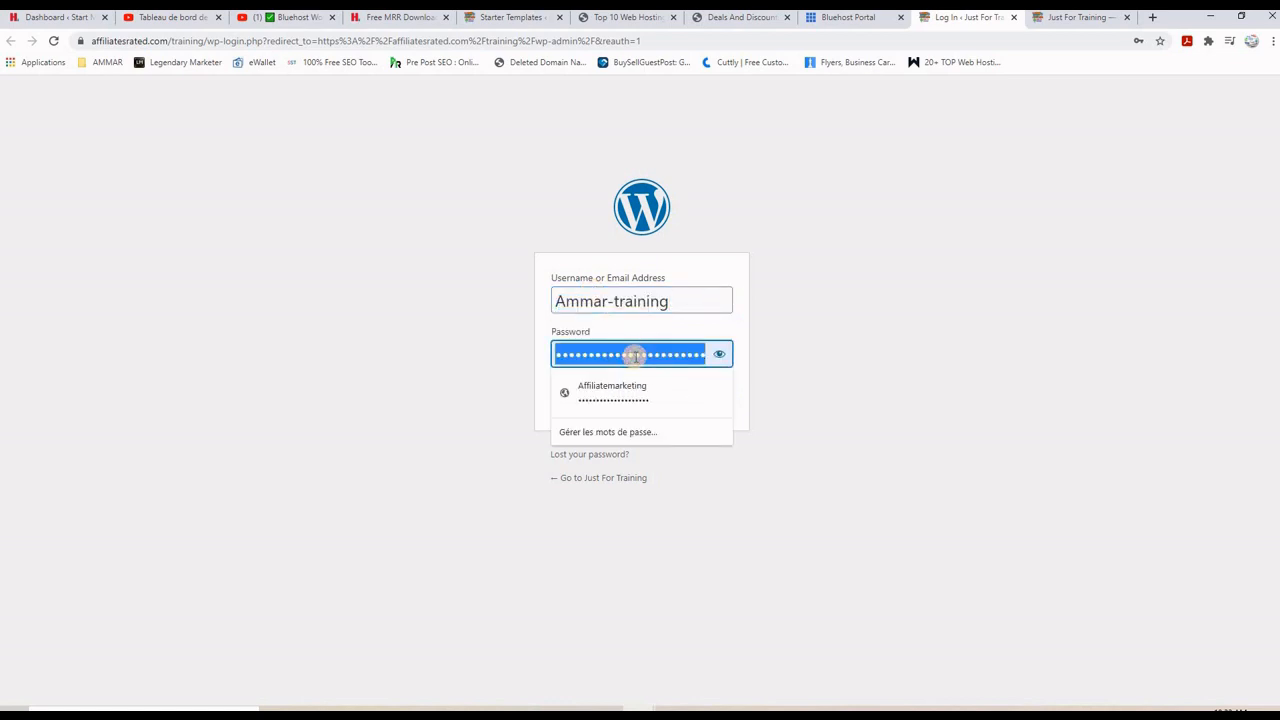
text(a)
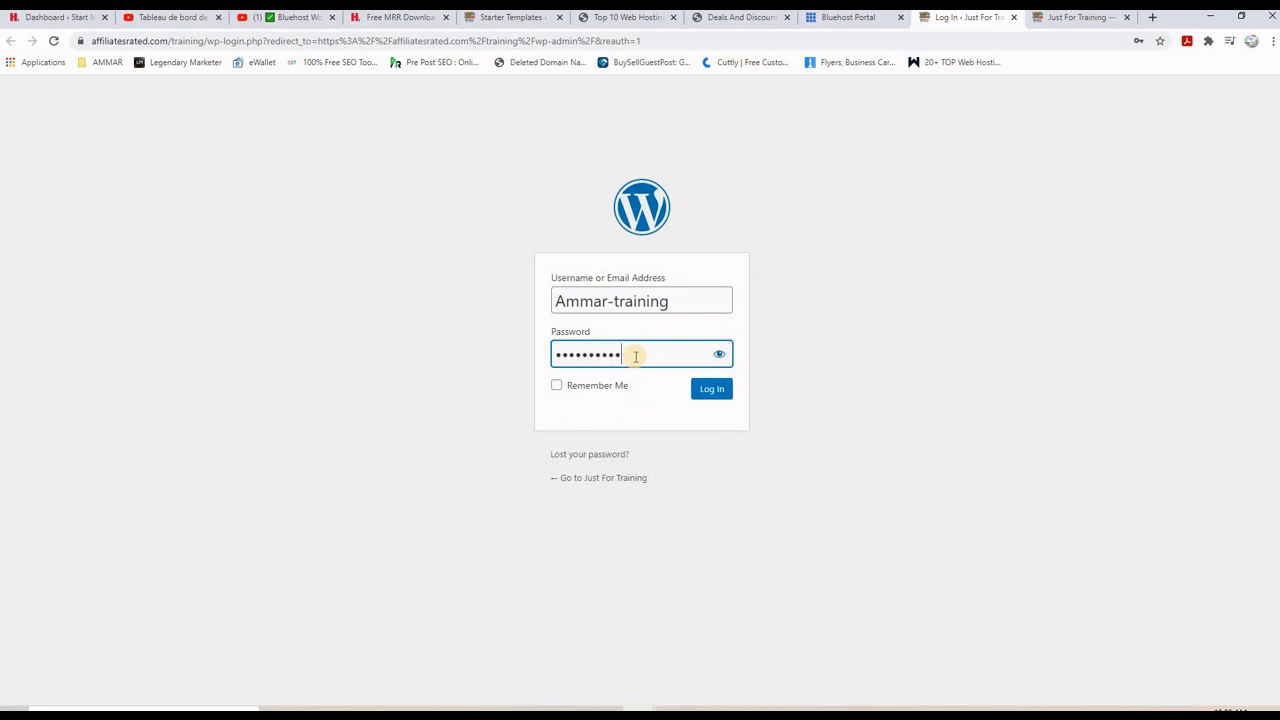
click(711, 393)
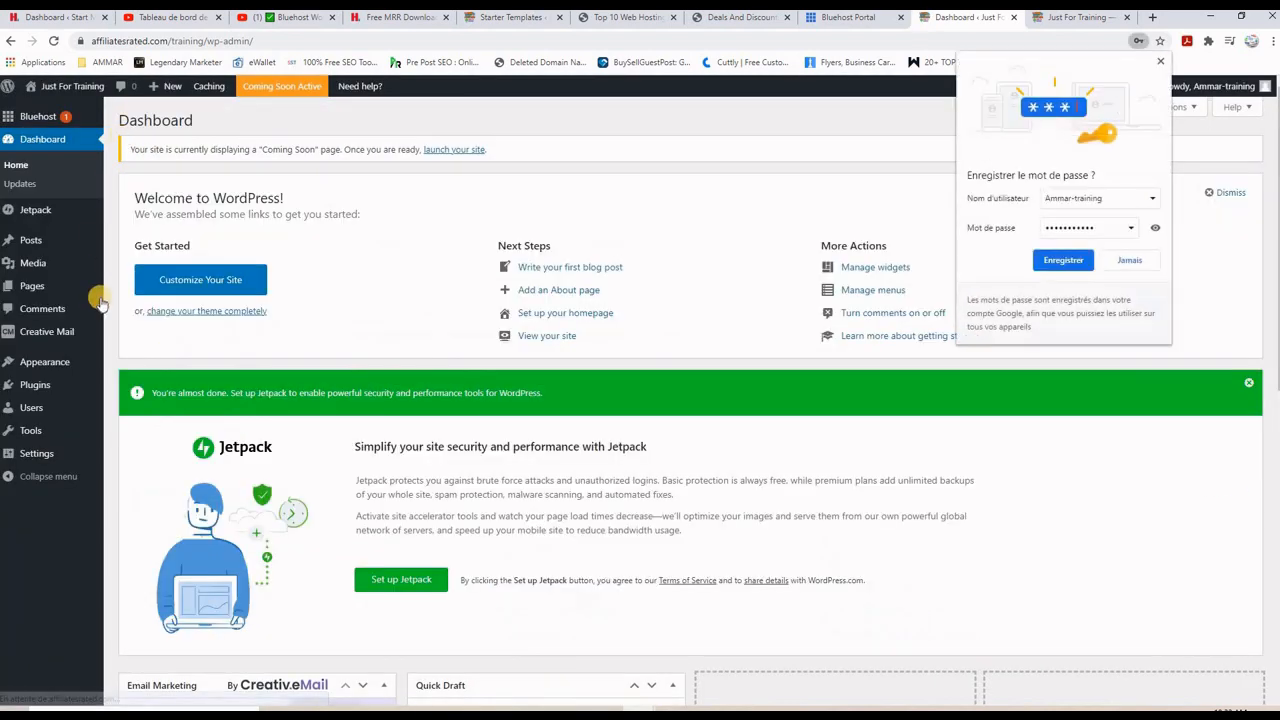
click(1160, 61)
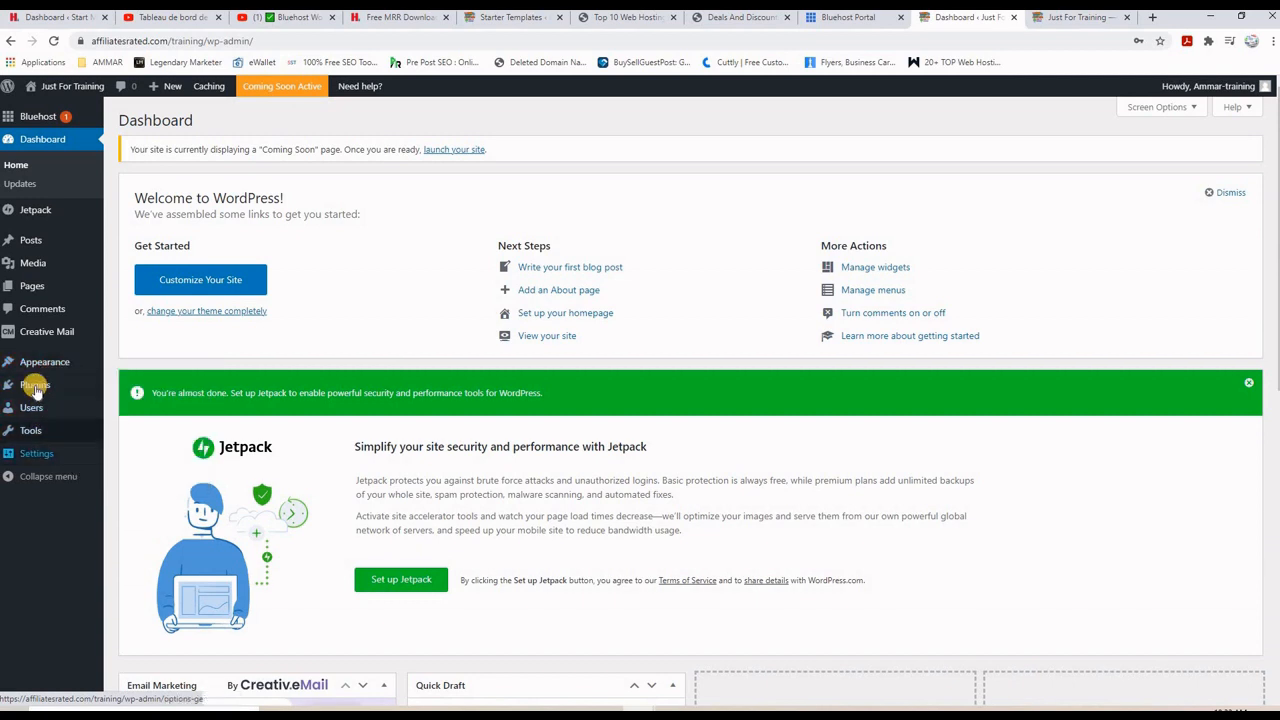
mouse_move(70, 425)
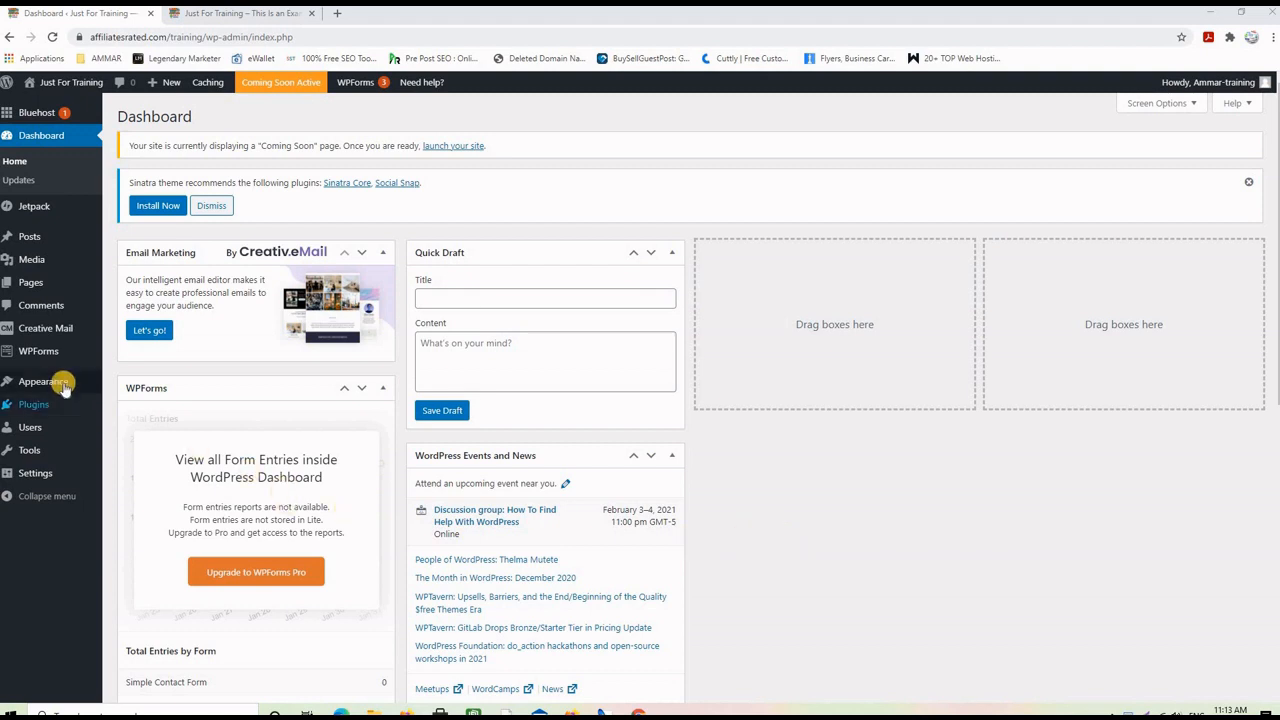
mouse_move(63, 382)
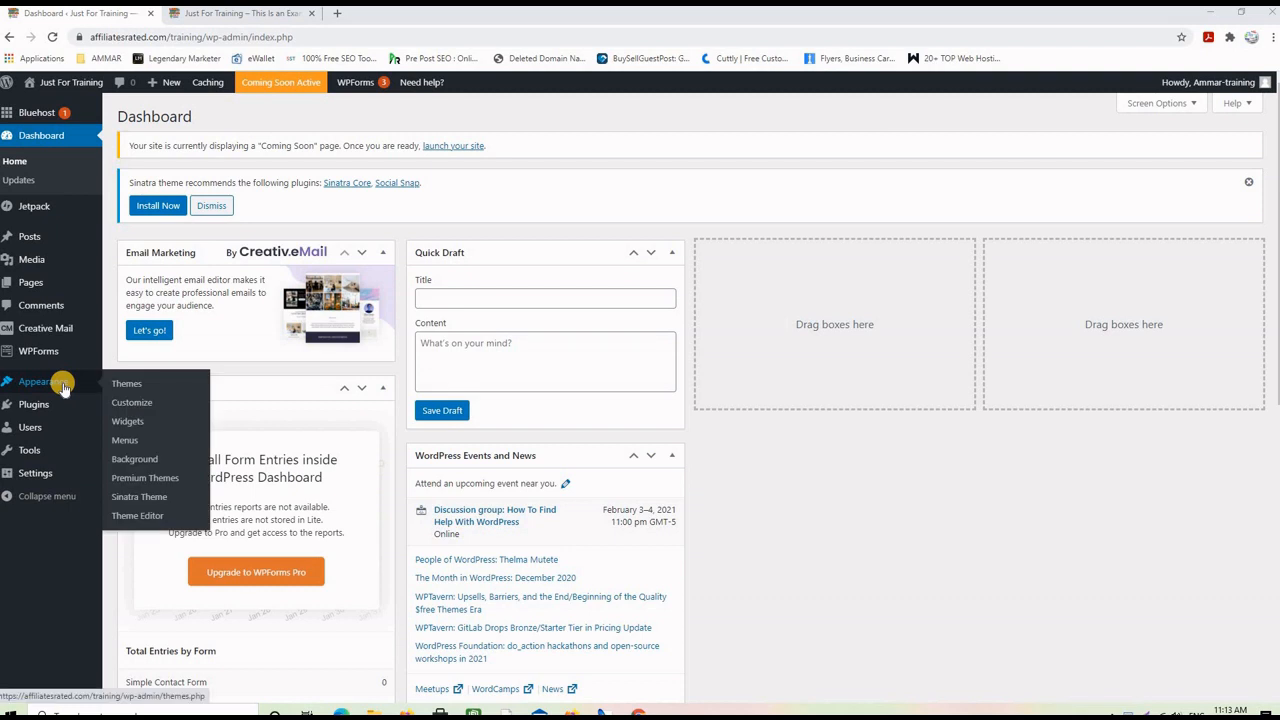
- Search the WordPress themes for "astra", then install and activate the Astra theme
click(137, 388)
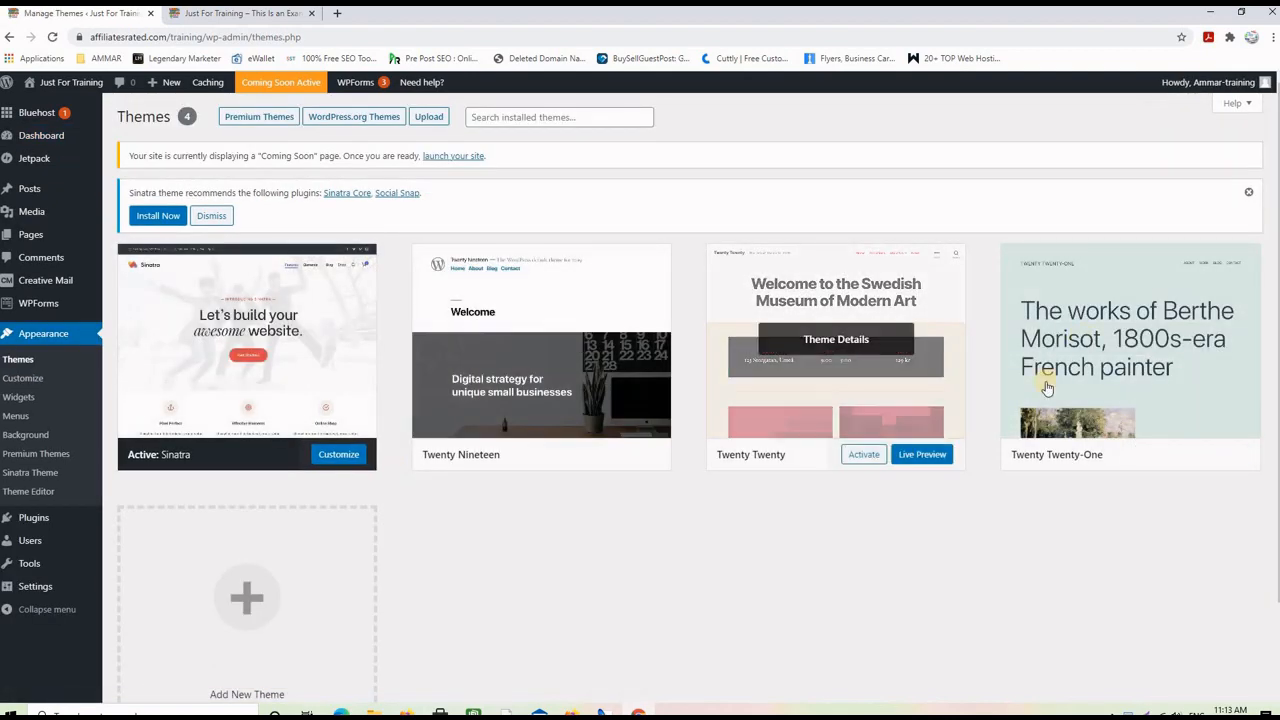
scroll(430, 572, down, 1)
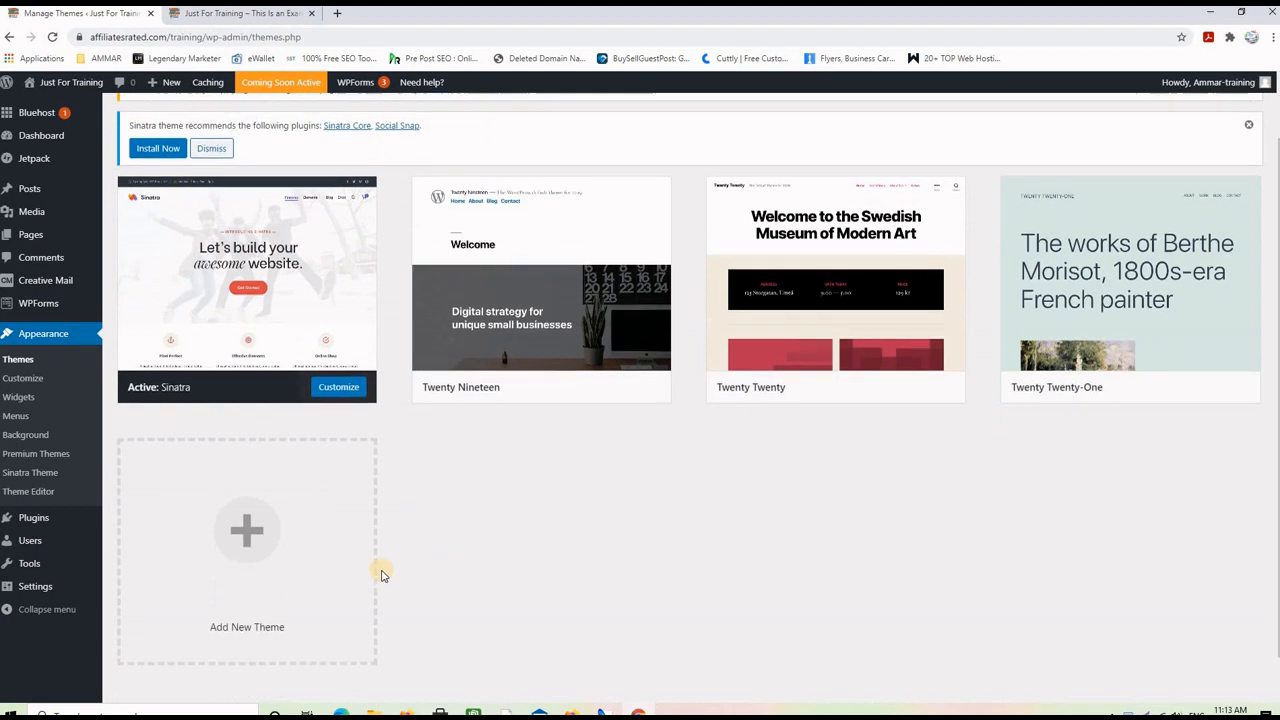
click(255, 535)
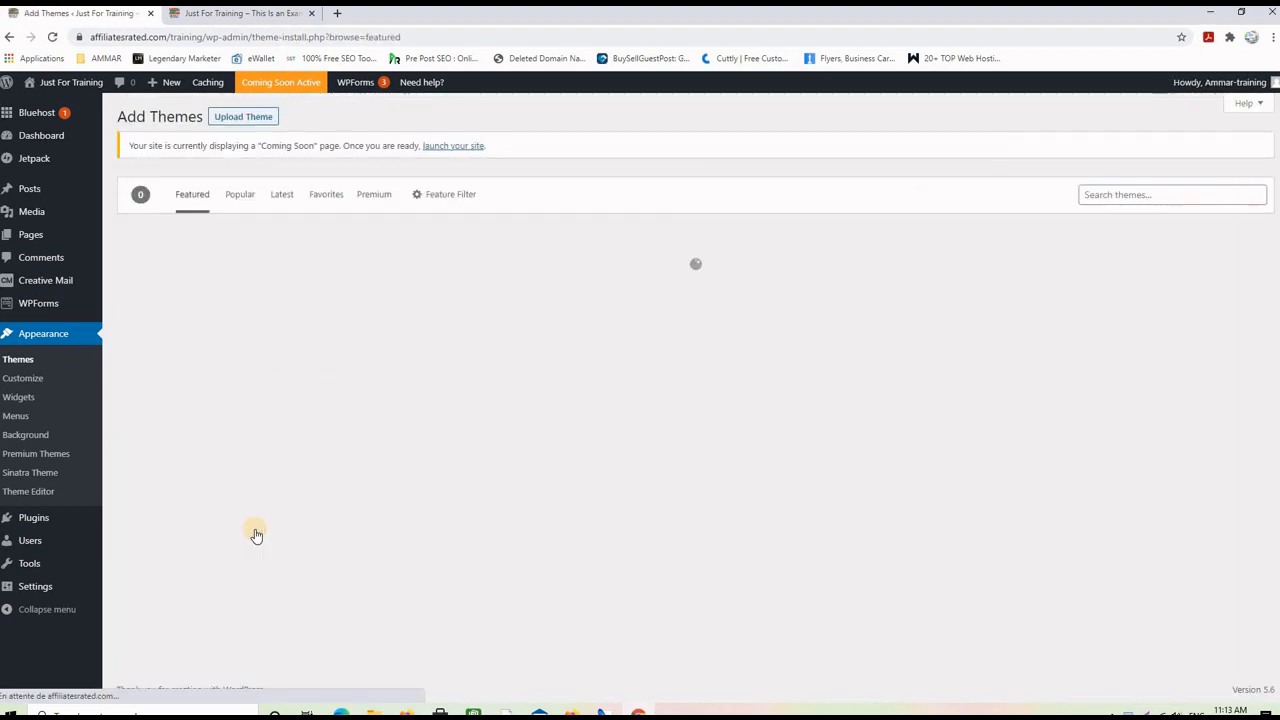
click(1125, 195)
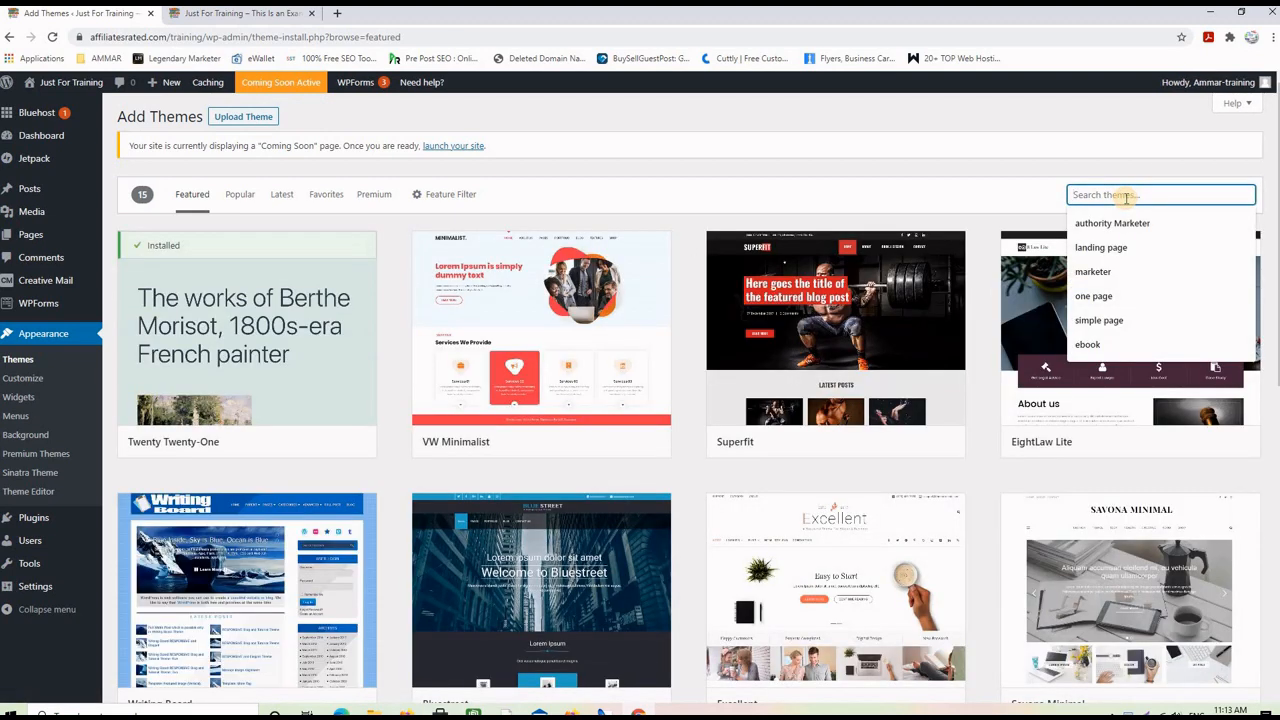
text(astra)
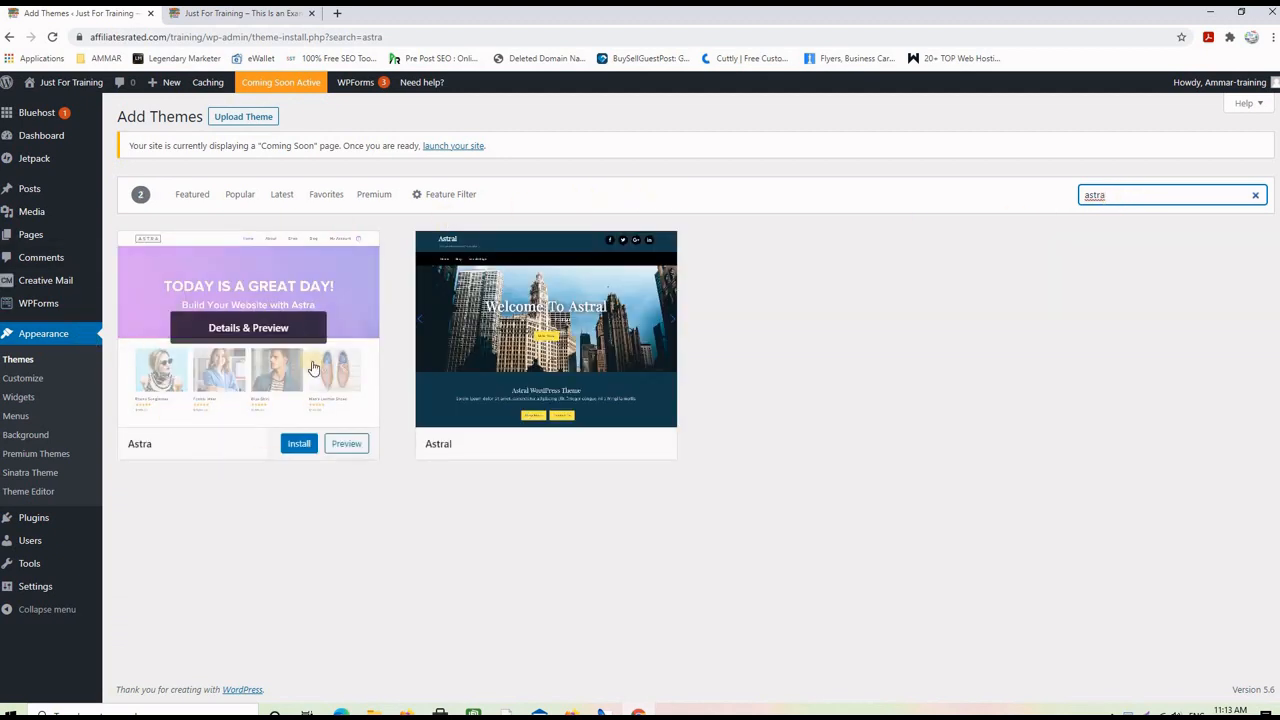
click(297, 446)
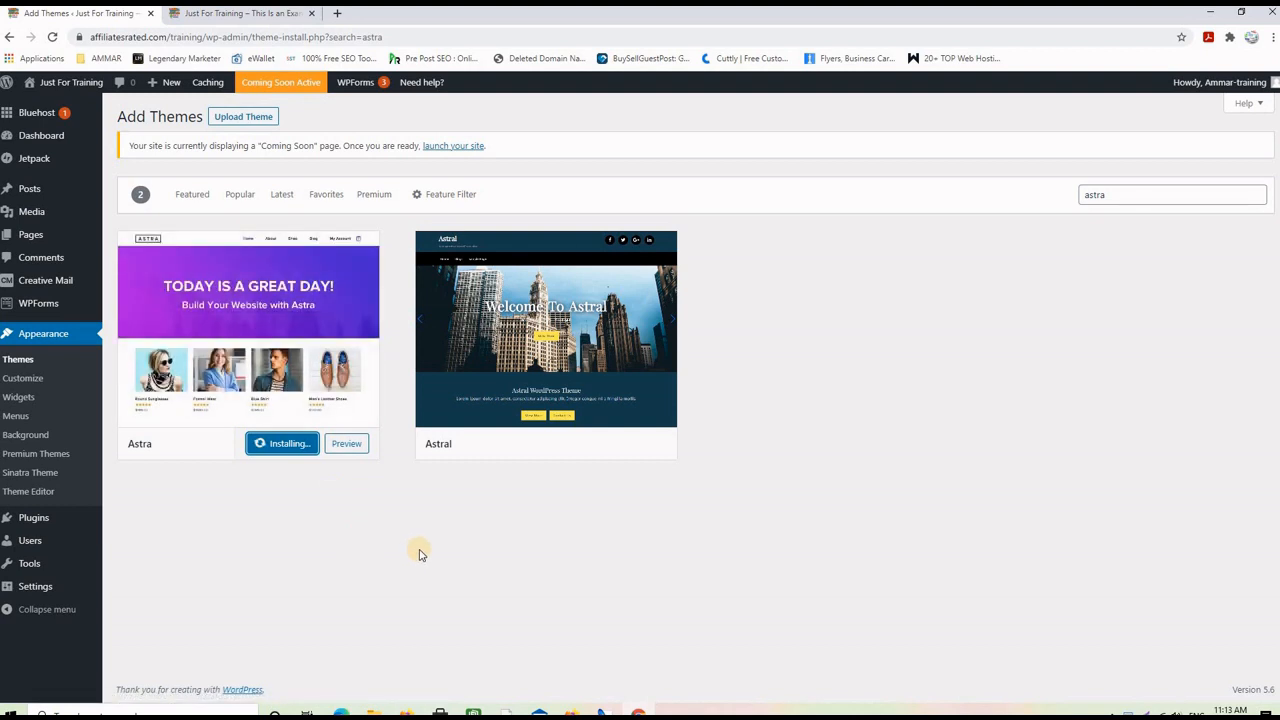
click(278, 446)
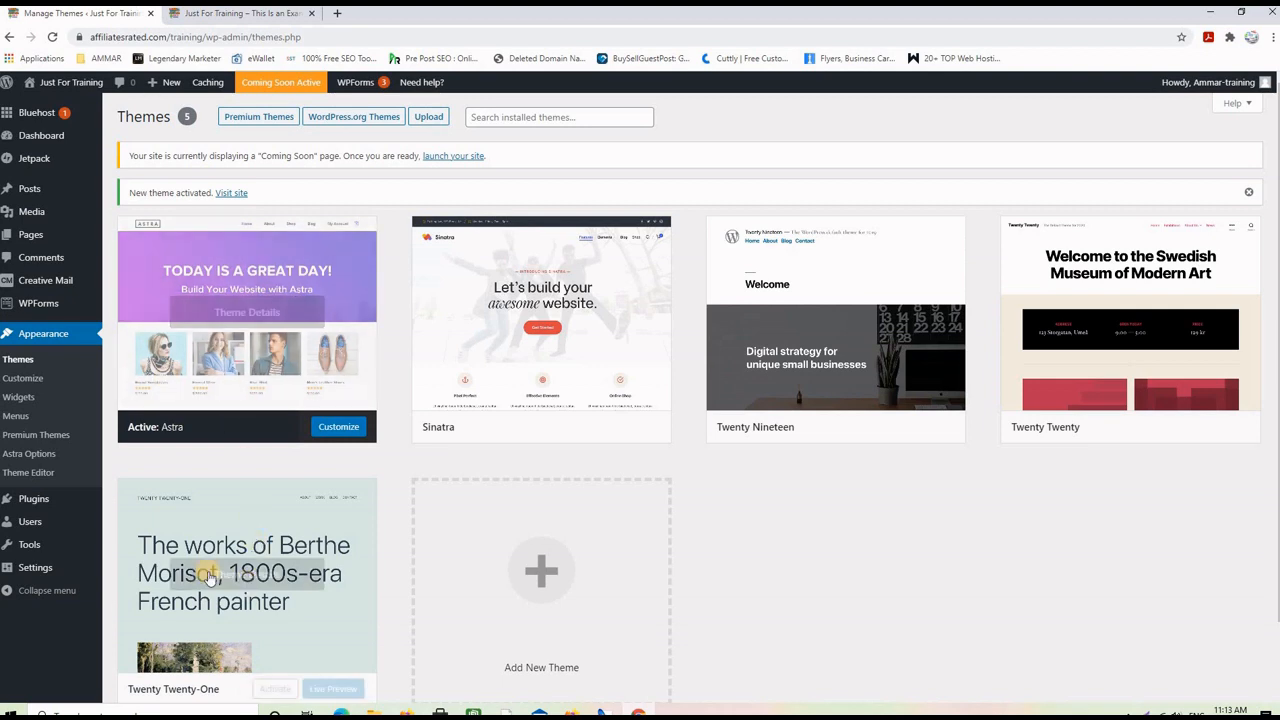
- Search the plugin directory for "starter", then install and activate the Starter Templates plugin by Brainstorm Force
mouse_move(98, 504)
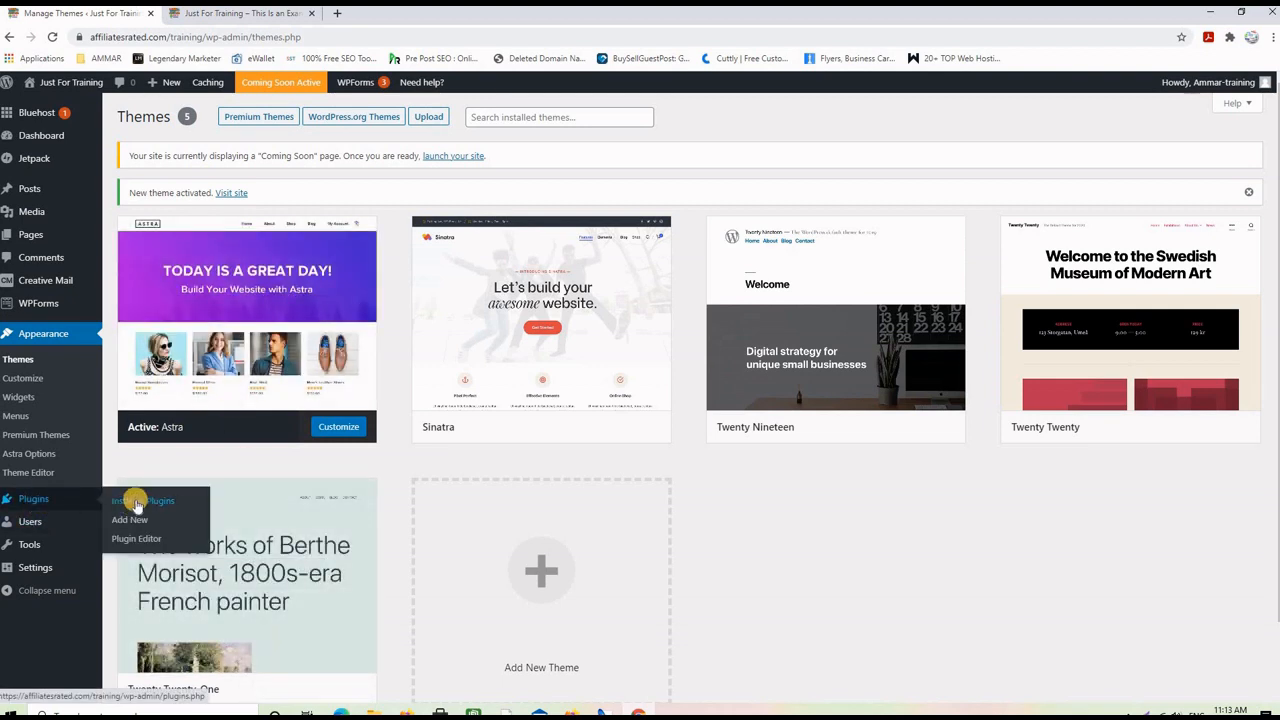
click(135, 521)
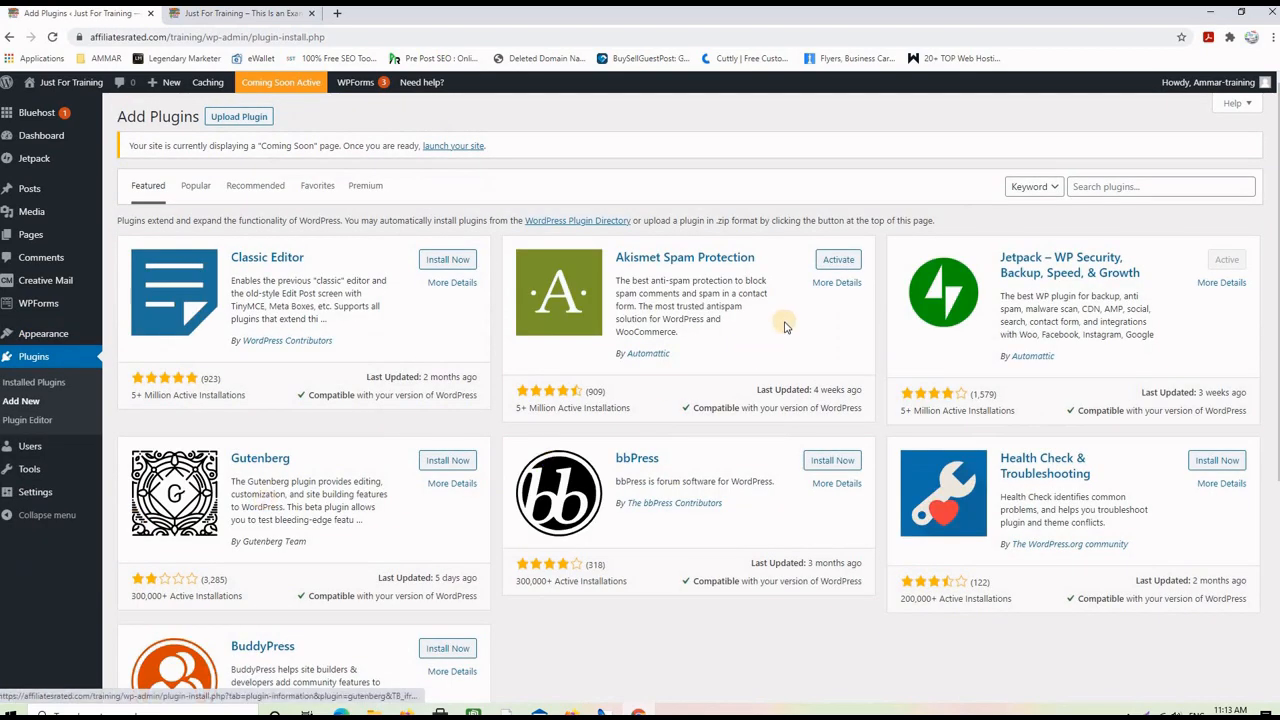
click(1077, 186)
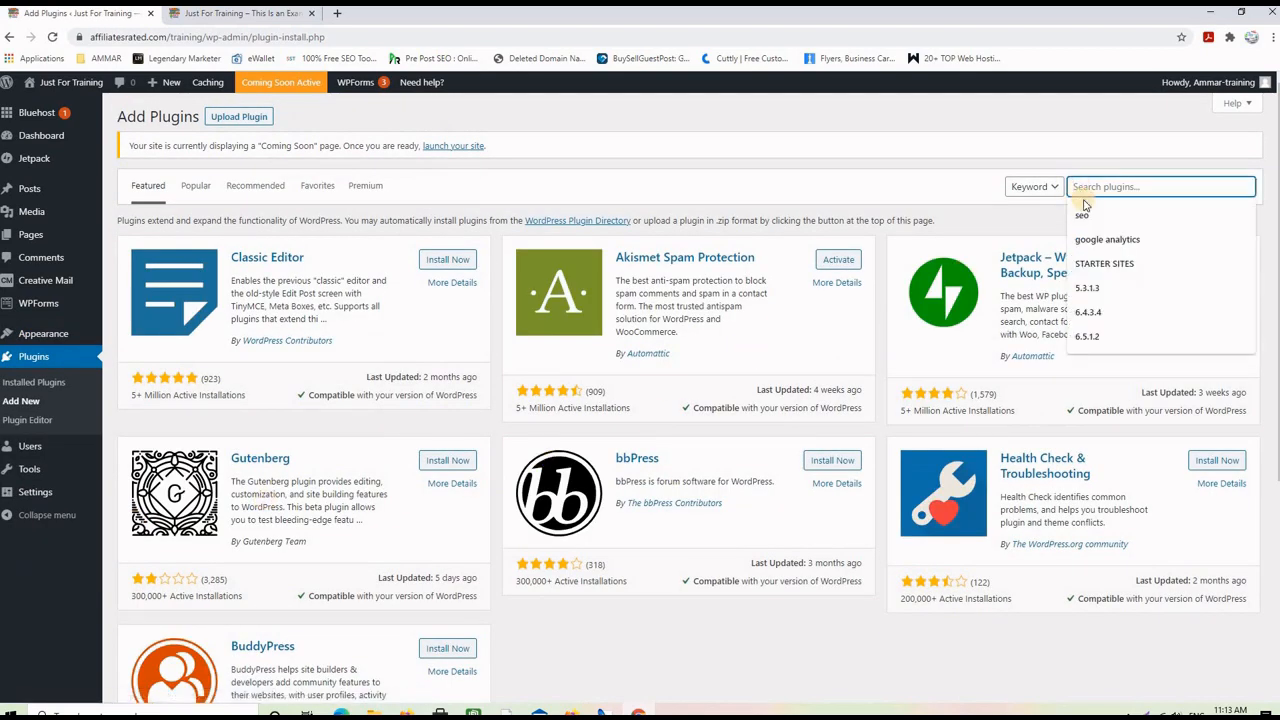
text(starter)
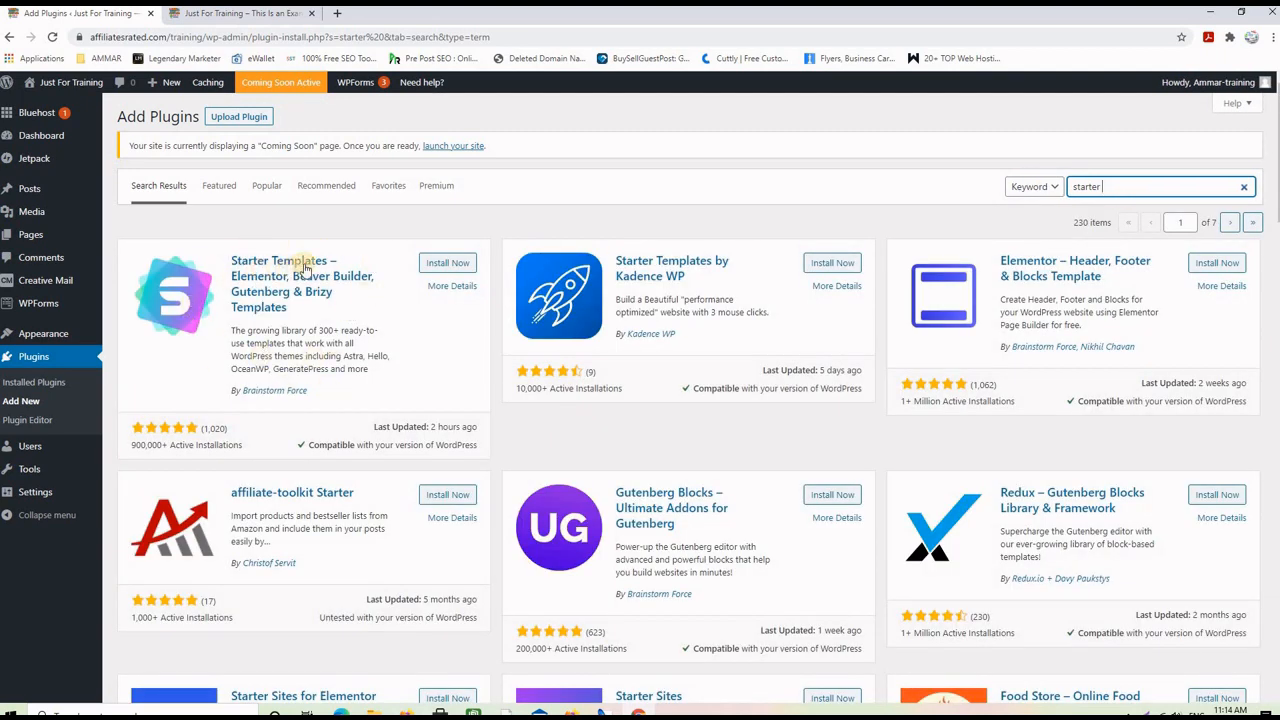
click(437, 264)
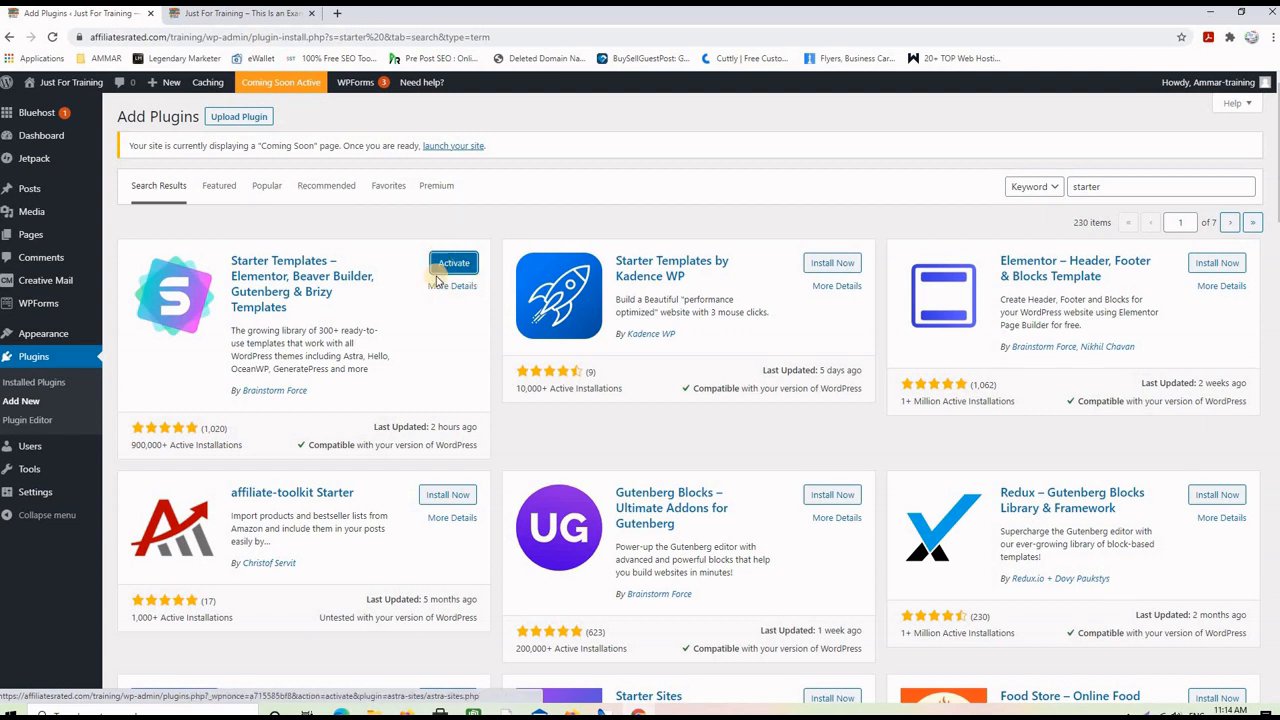
click(454, 260)
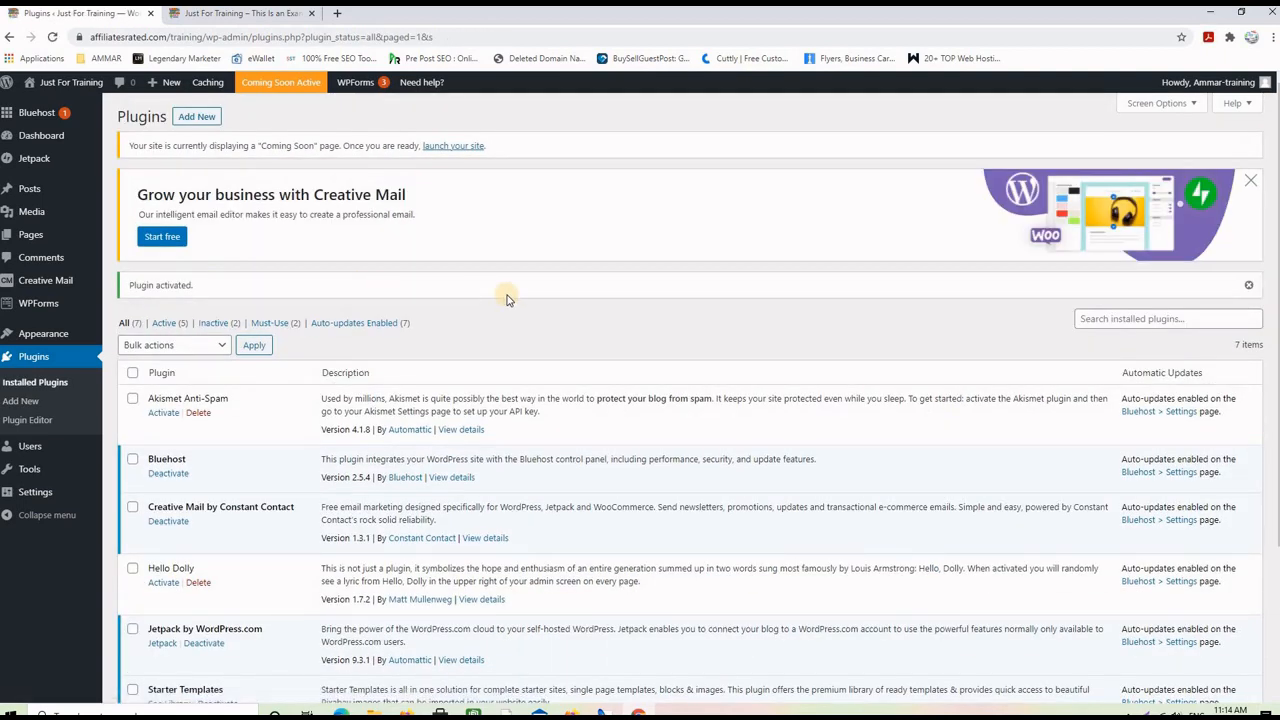
- Open the Starter Templates library and filter it to show only the free templates
mouse_move(57, 440)
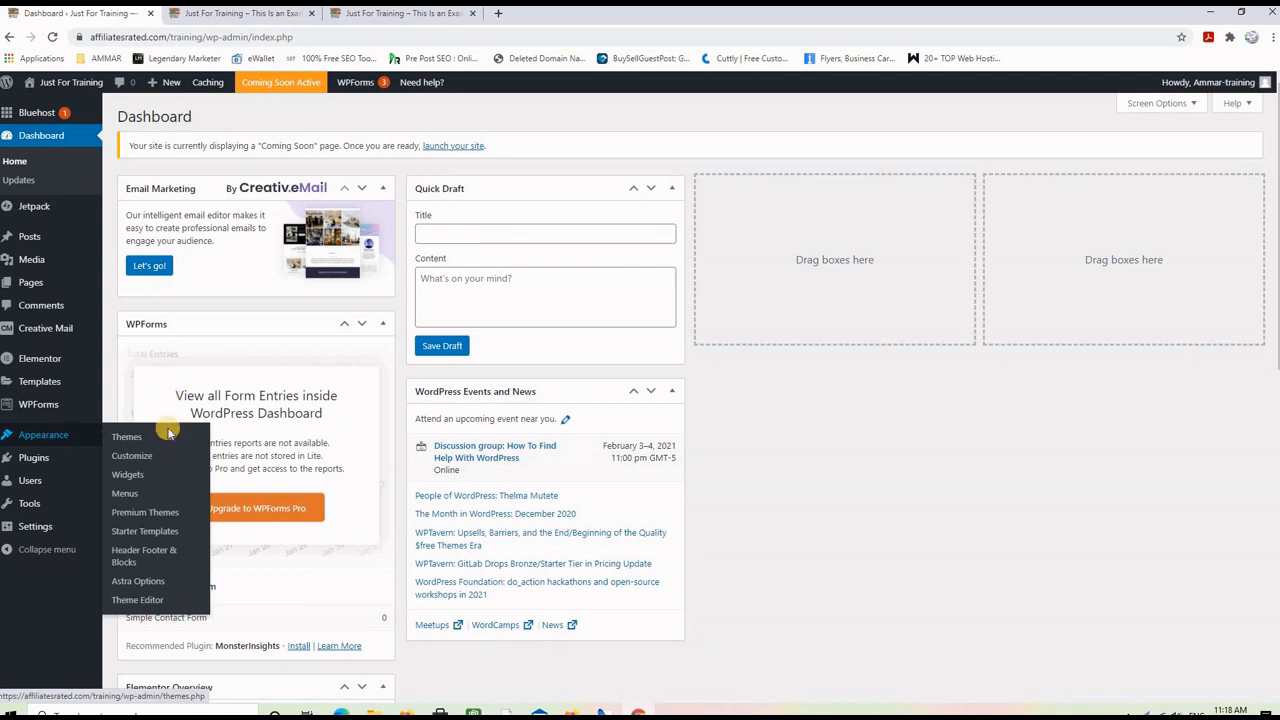
click(138, 537)
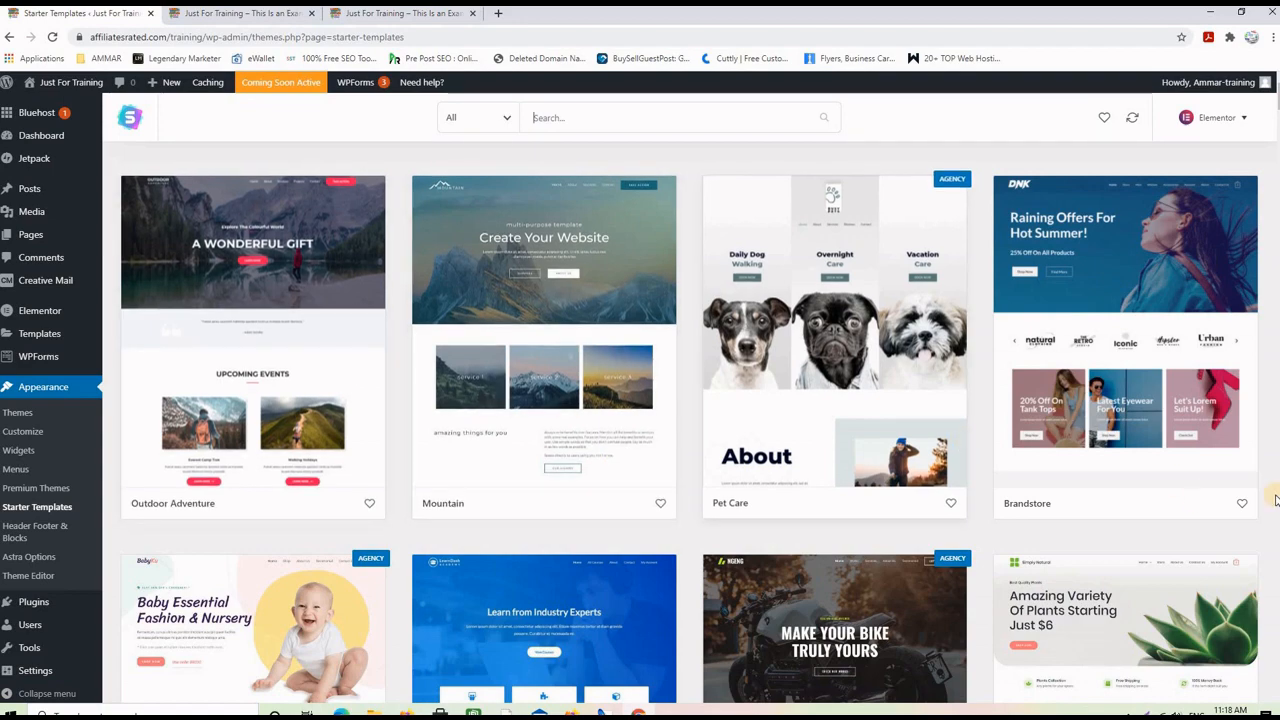
scroll(1111, 478, down, 3)
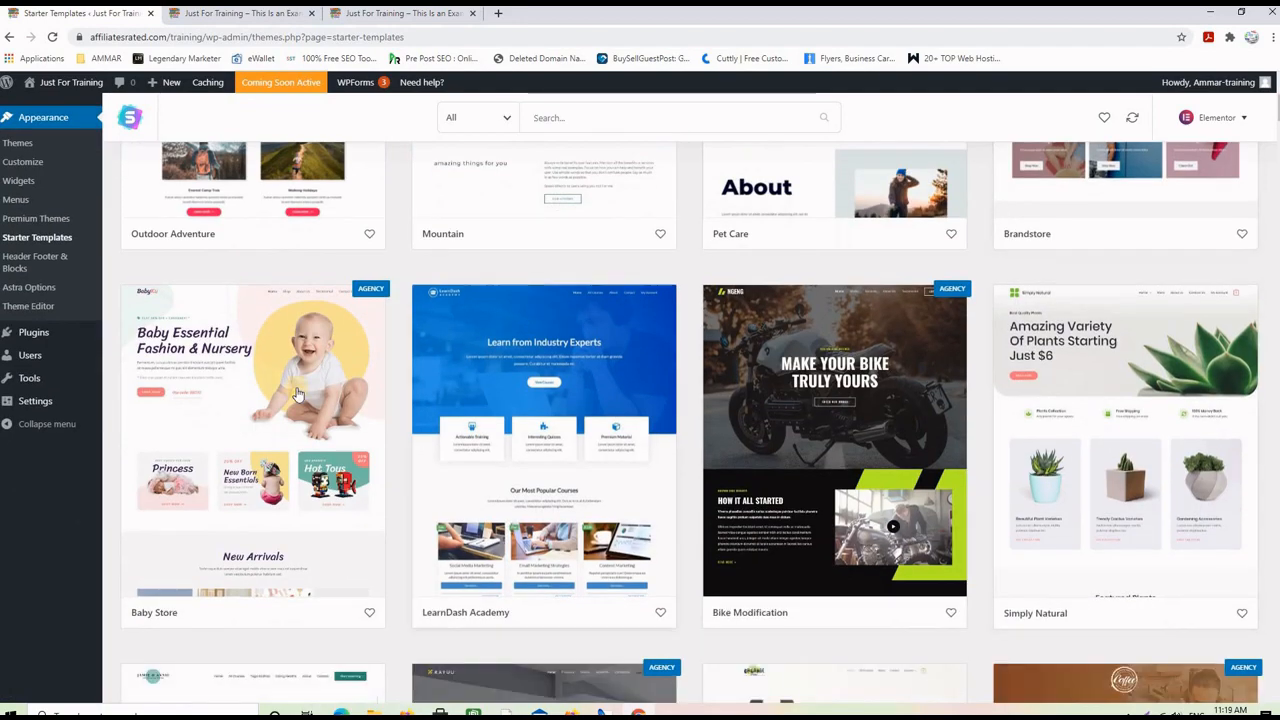
scroll(836, 386, down, 4)
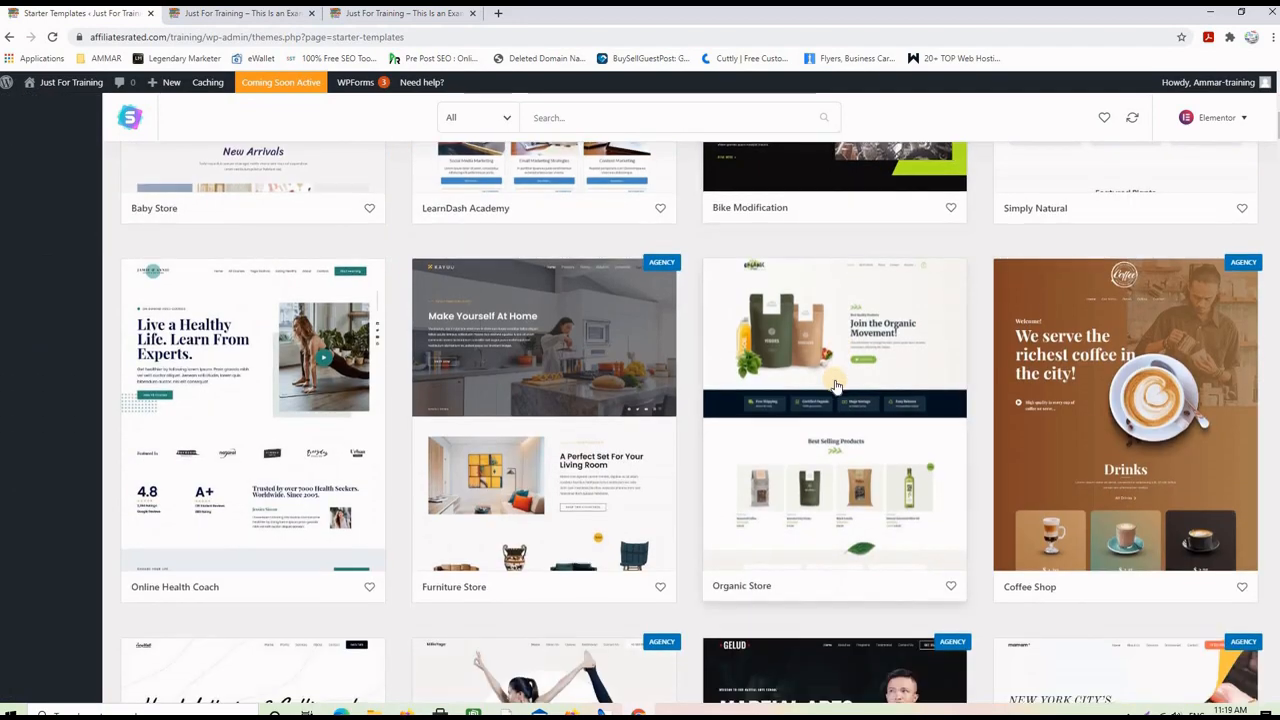
scroll(836, 386, down, 9)
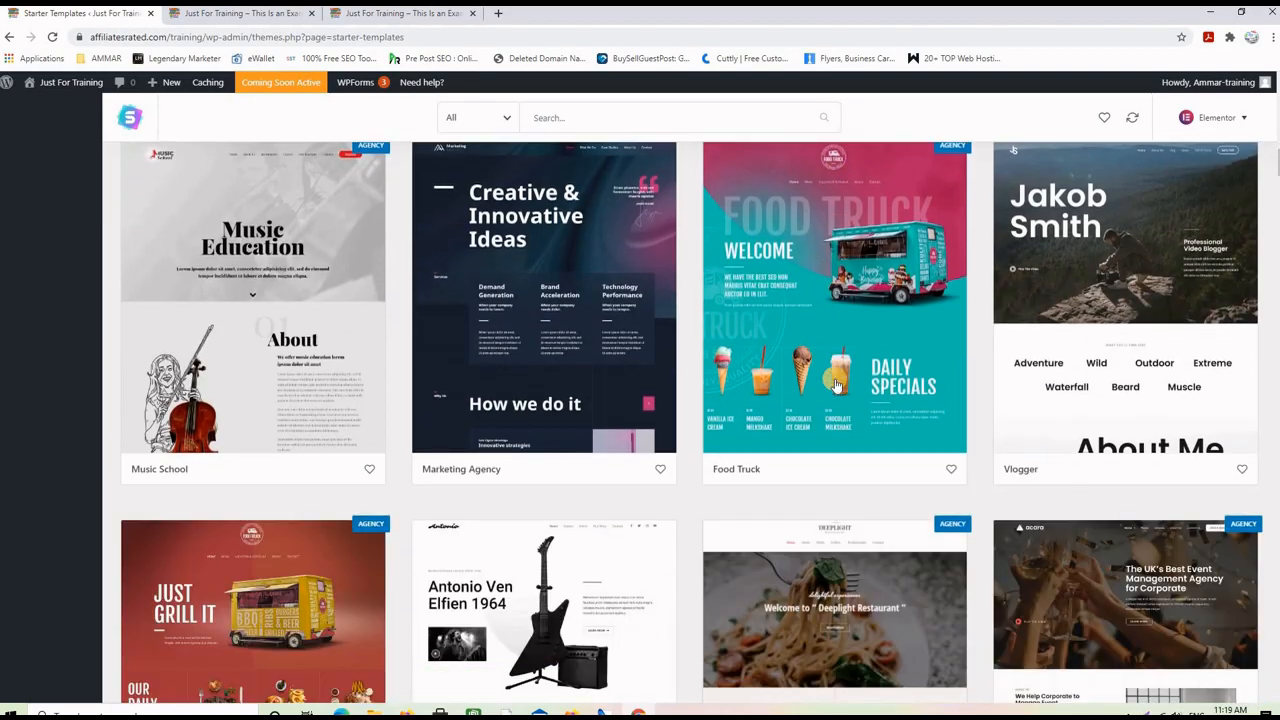
scroll(836, 386, down, 2)
scroll(836, 386, up, 15)
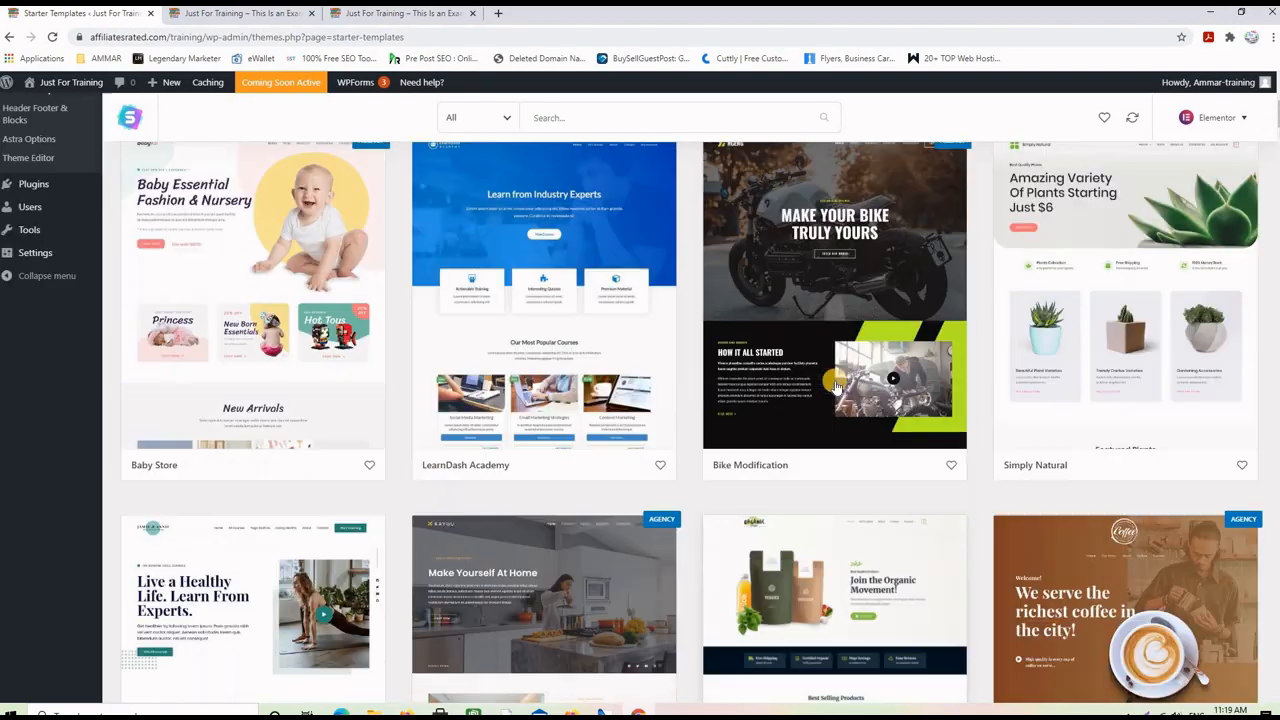
scroll(836, 386, up, 4)
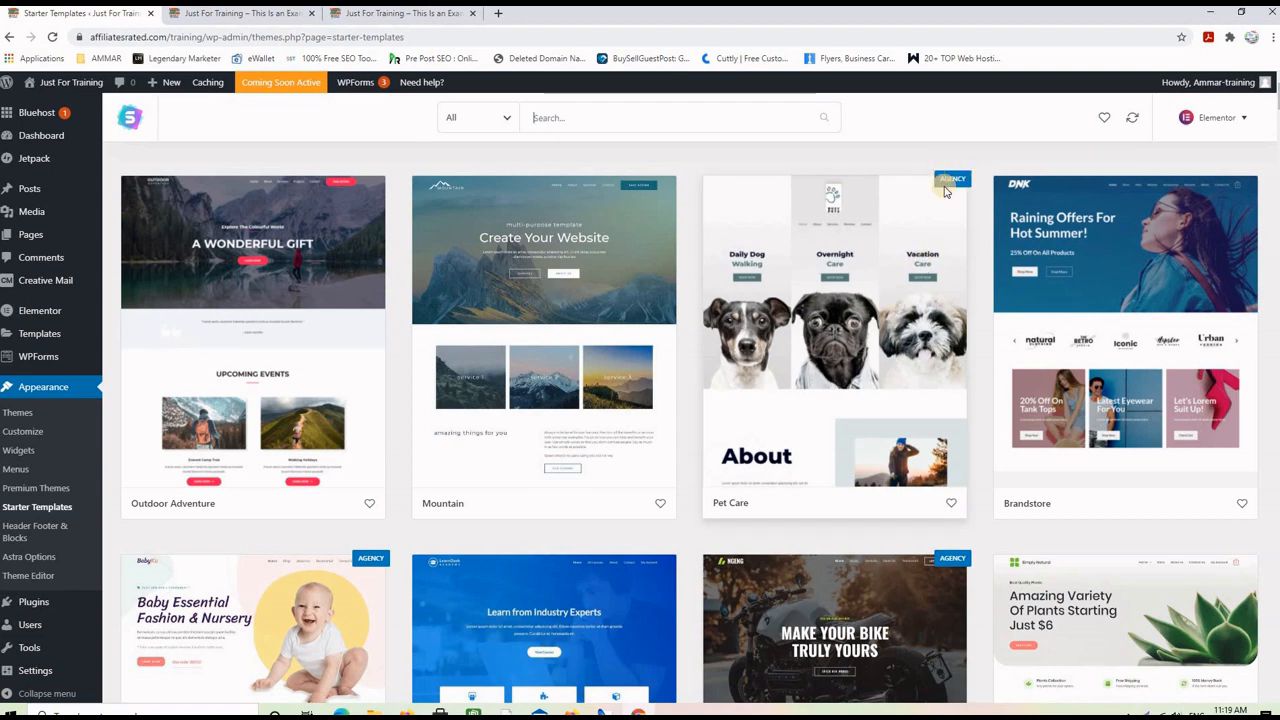
click(507, 120)
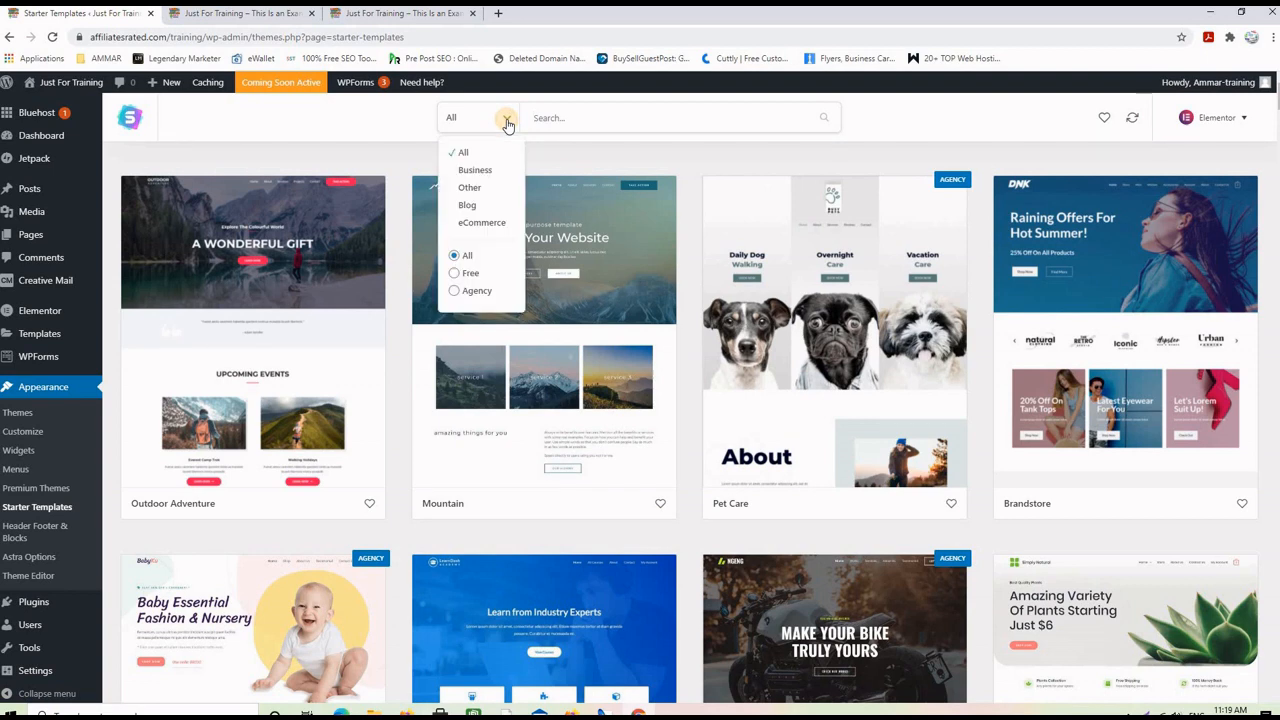
click(468, 276)
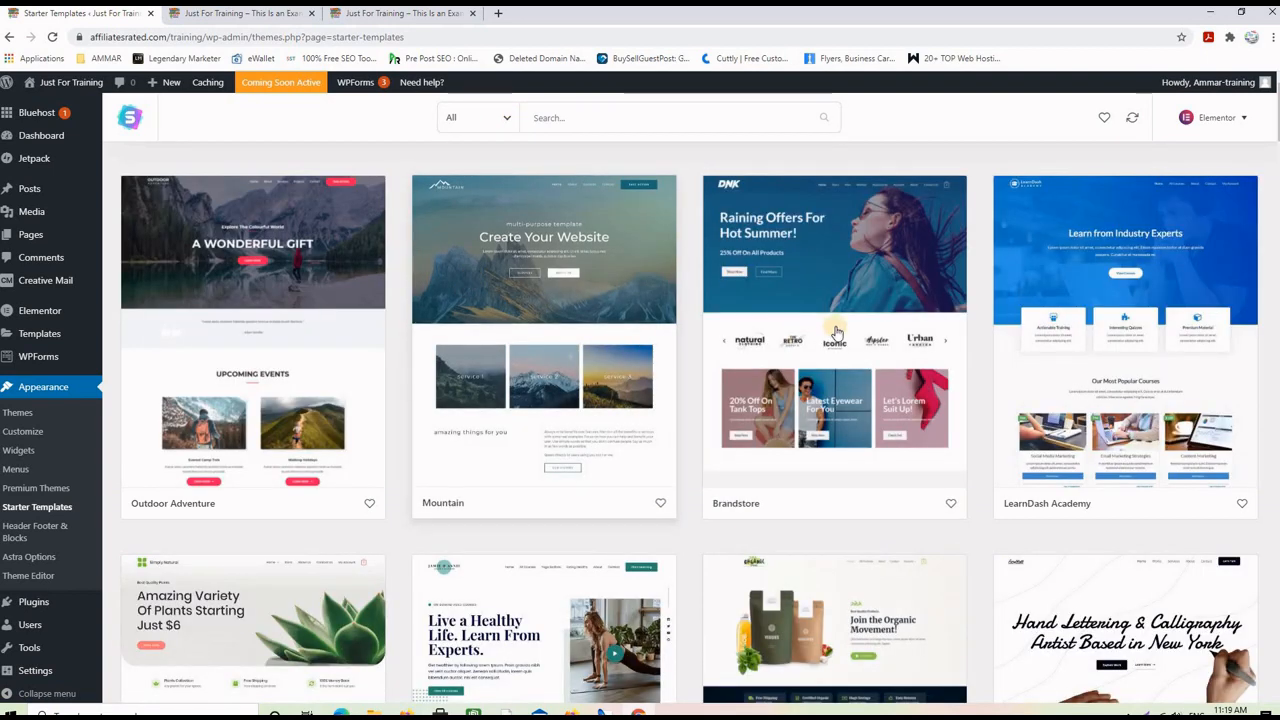
- Browse the free starter templates to compare the available website designs
scroll(836, 343, down, 3)
scroll(836, 343, down, 10)
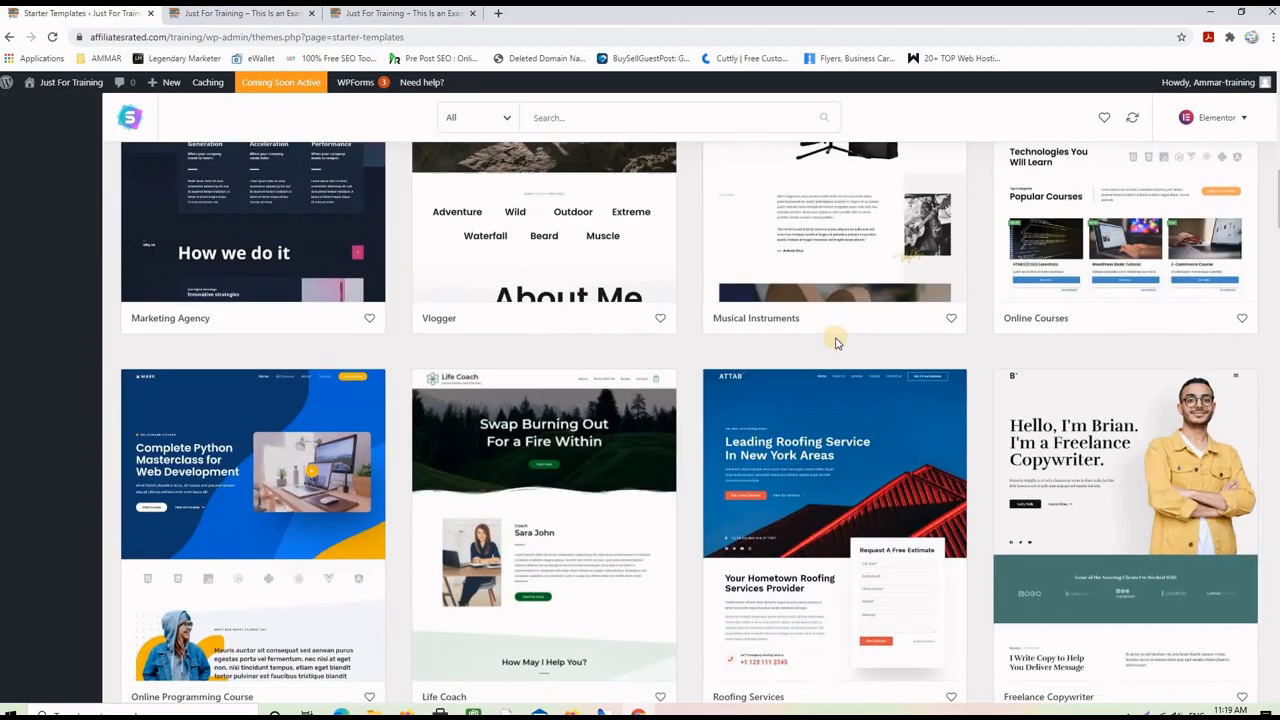
scroll(836, 343, down, 5)
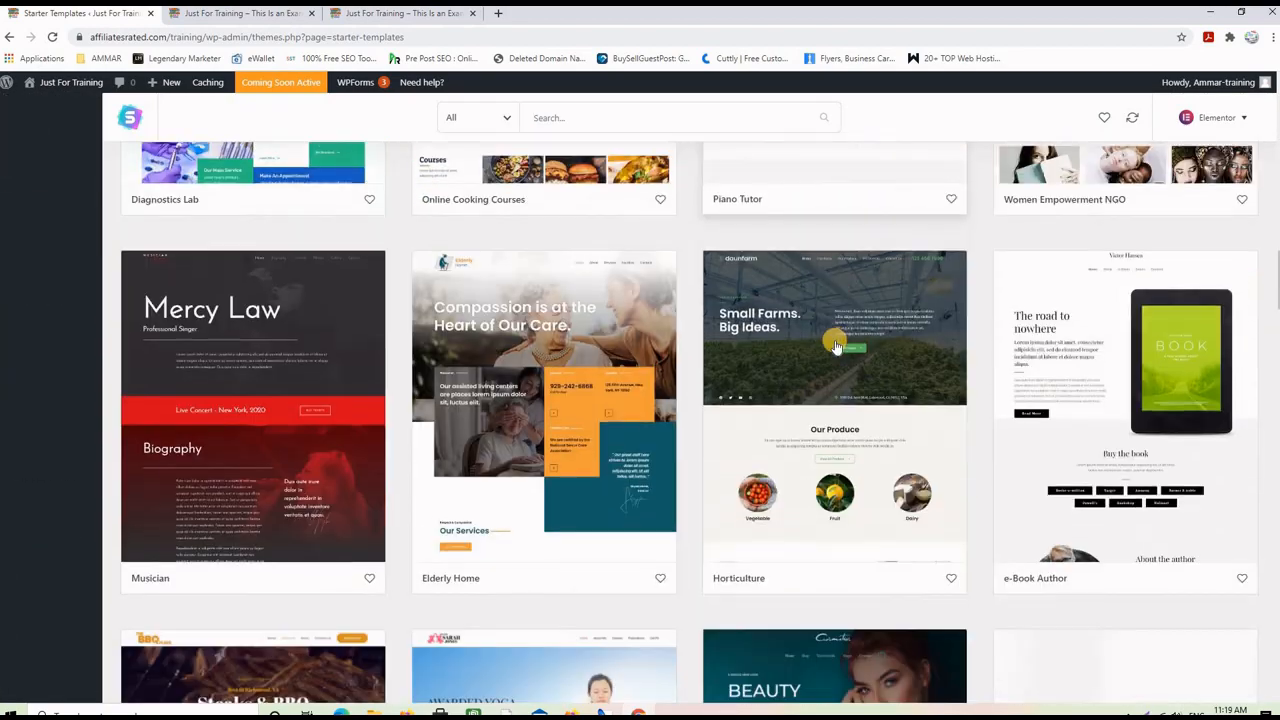
scroll(836, 346, up, 4)
scroll(836, 346, up, 3)
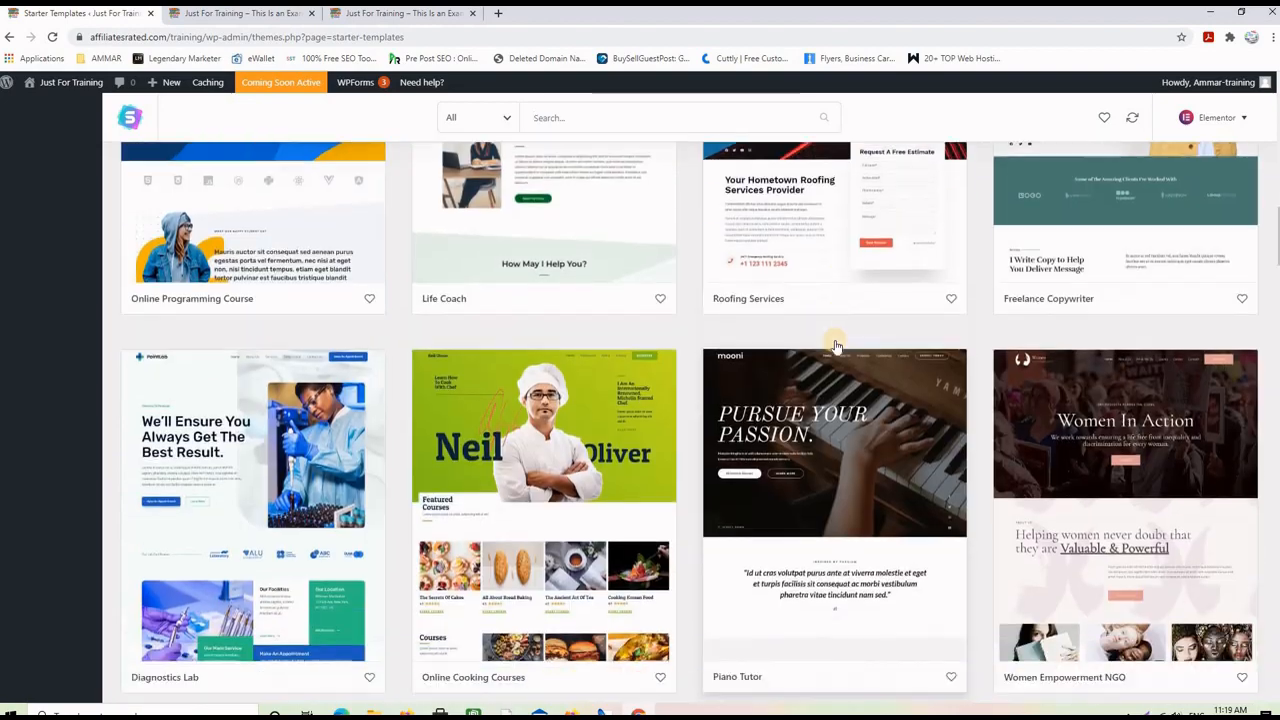
scroll(836, 347, up, 2)
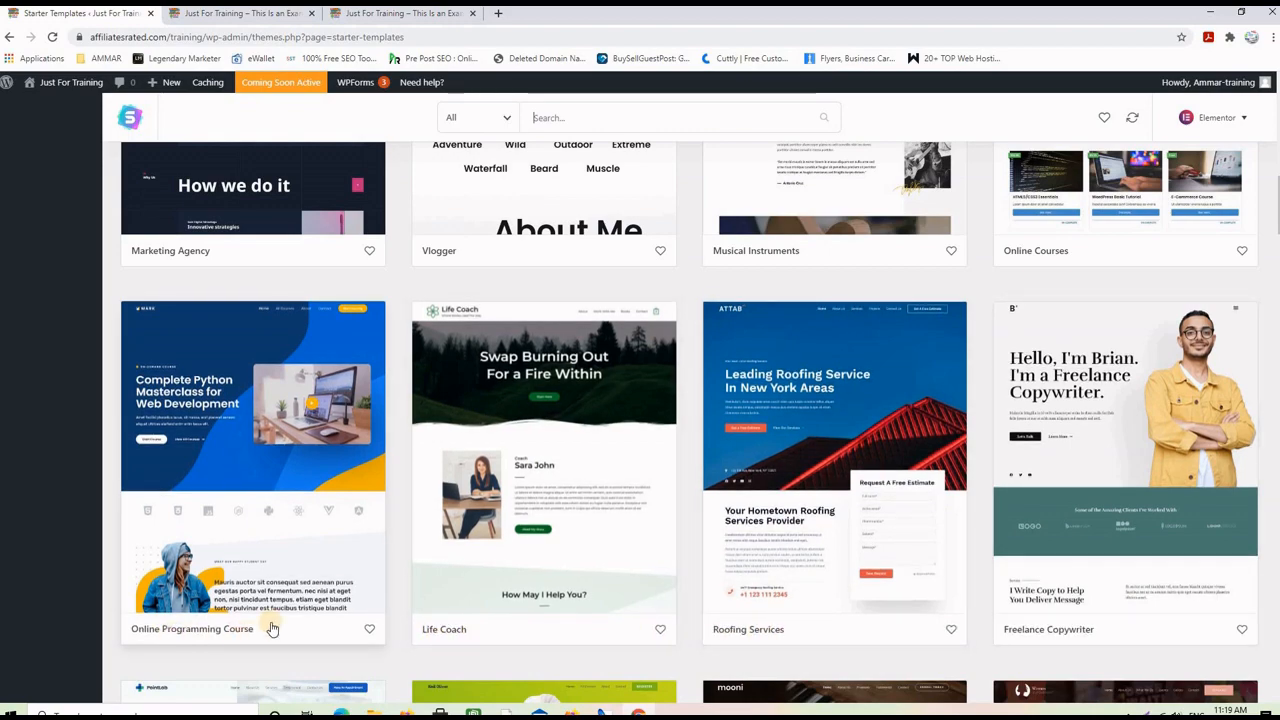
scroll(560, 487, down, 5)
scroll(560, 487, down, 8)
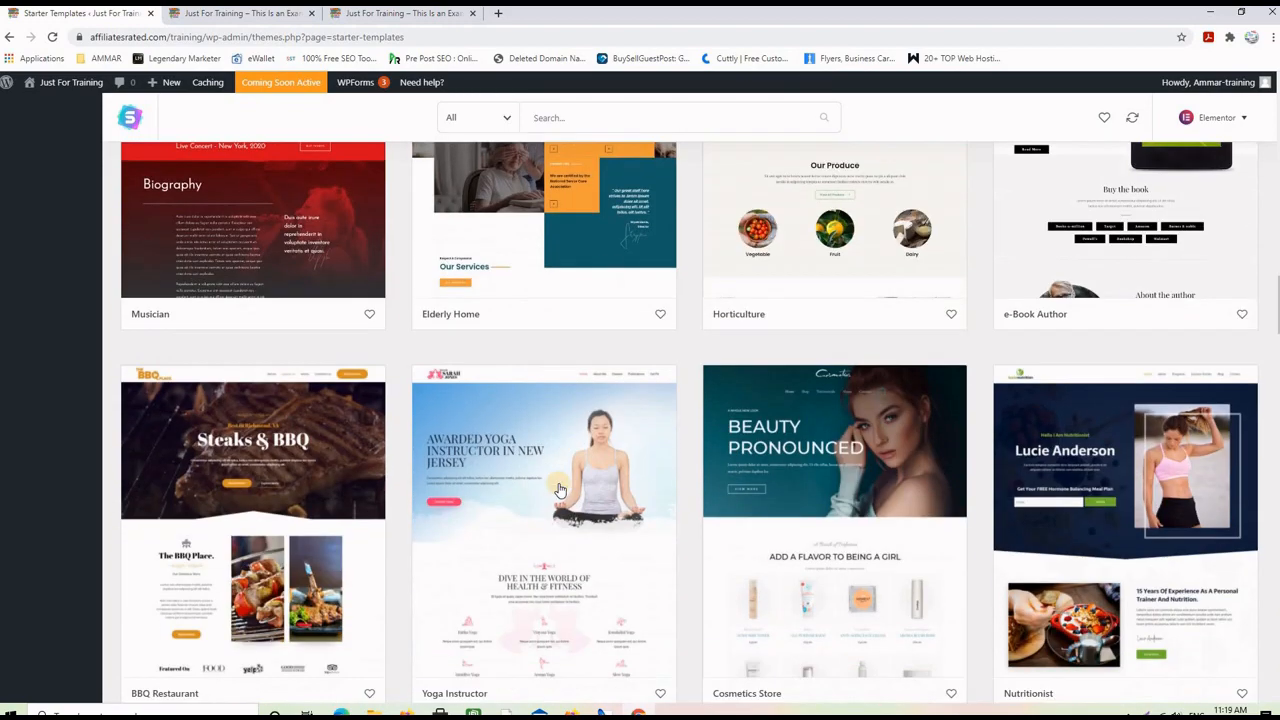
scroll(560, 489, down, 4)
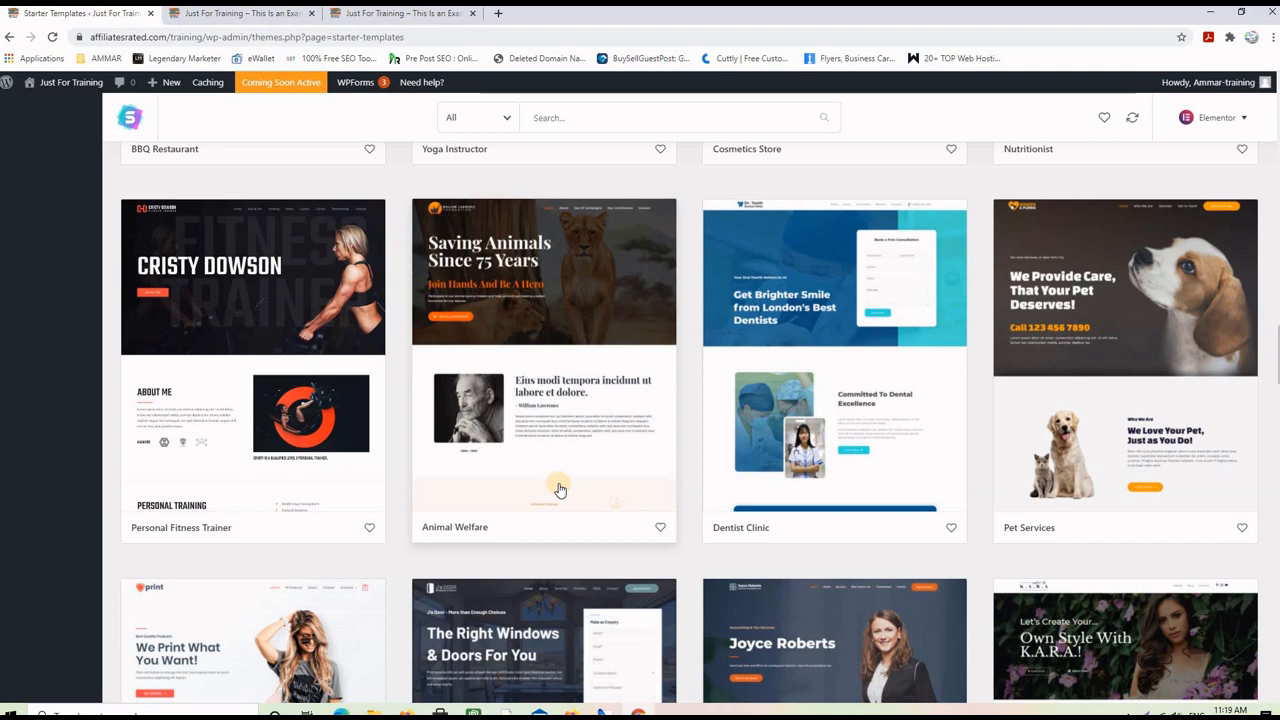
scroll(560, 489, down, 4)
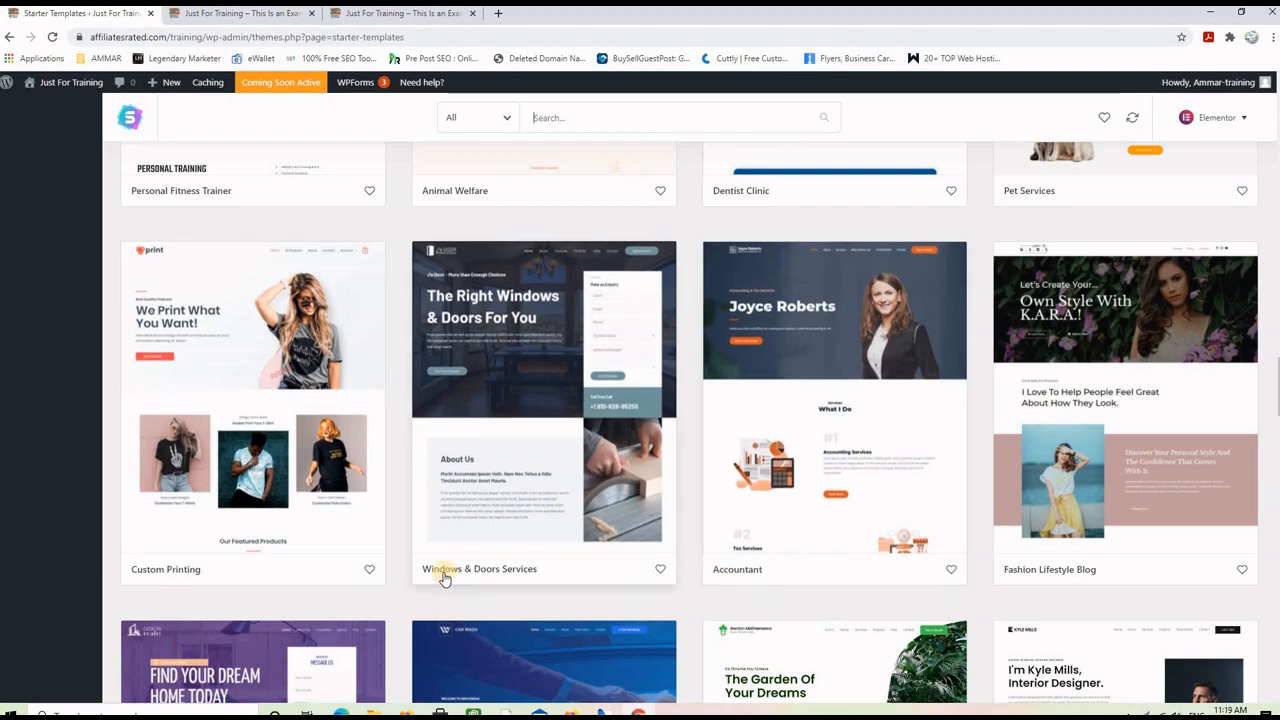
scroll(680, 538, up, 2)
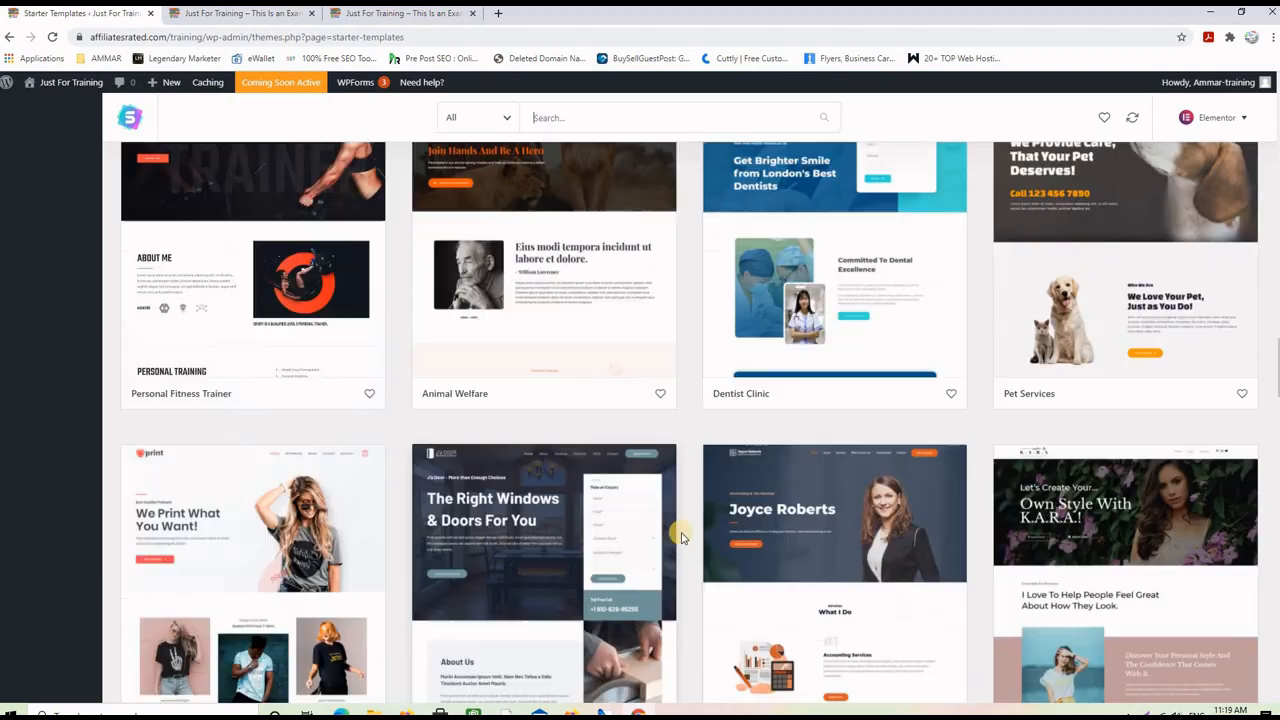
scroll(680, 538, up, 12)
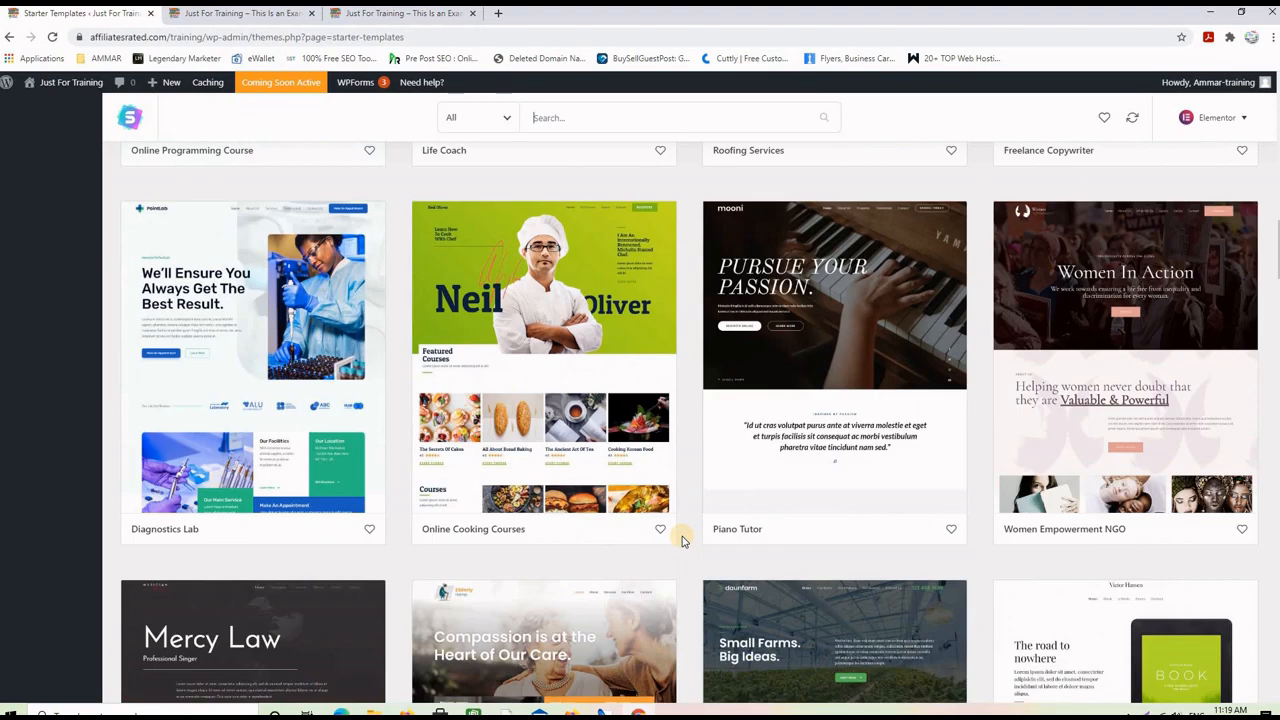
scroll(680, 538, up, 5)
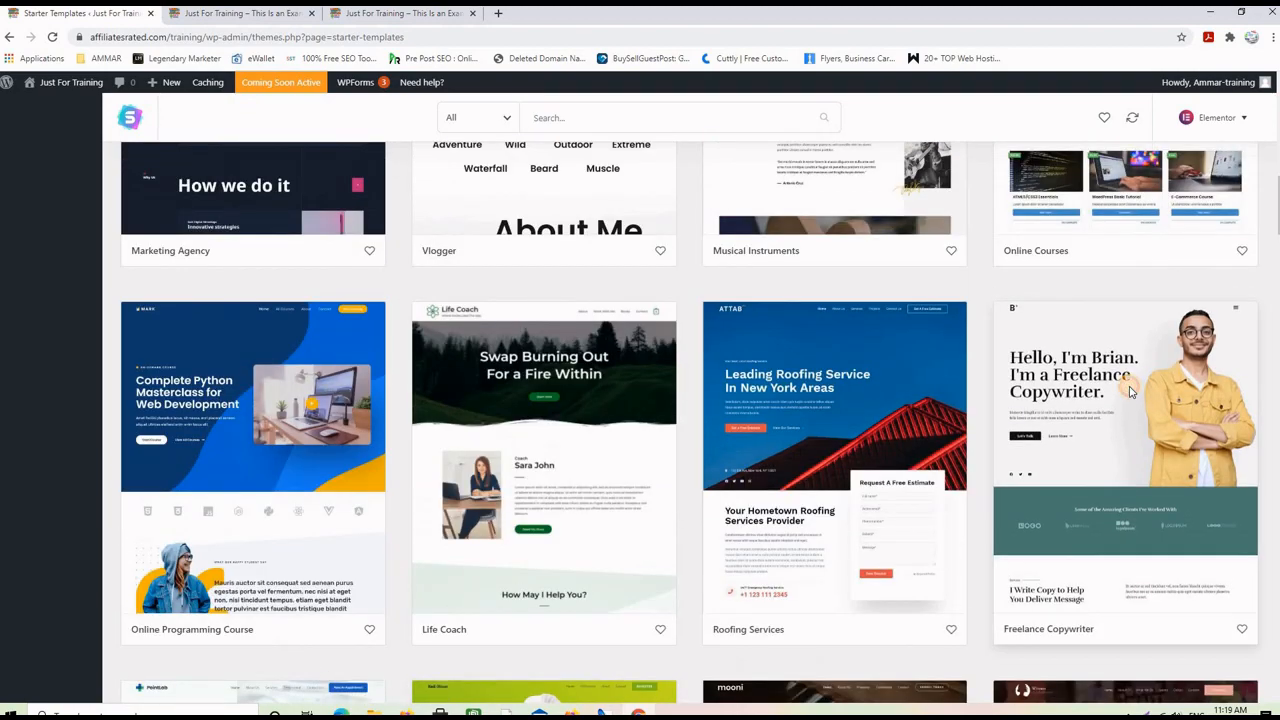
- Examine the Freelance Copywriter and Custom Printing templates and browse the other website designs in the library
click(1130, 392)
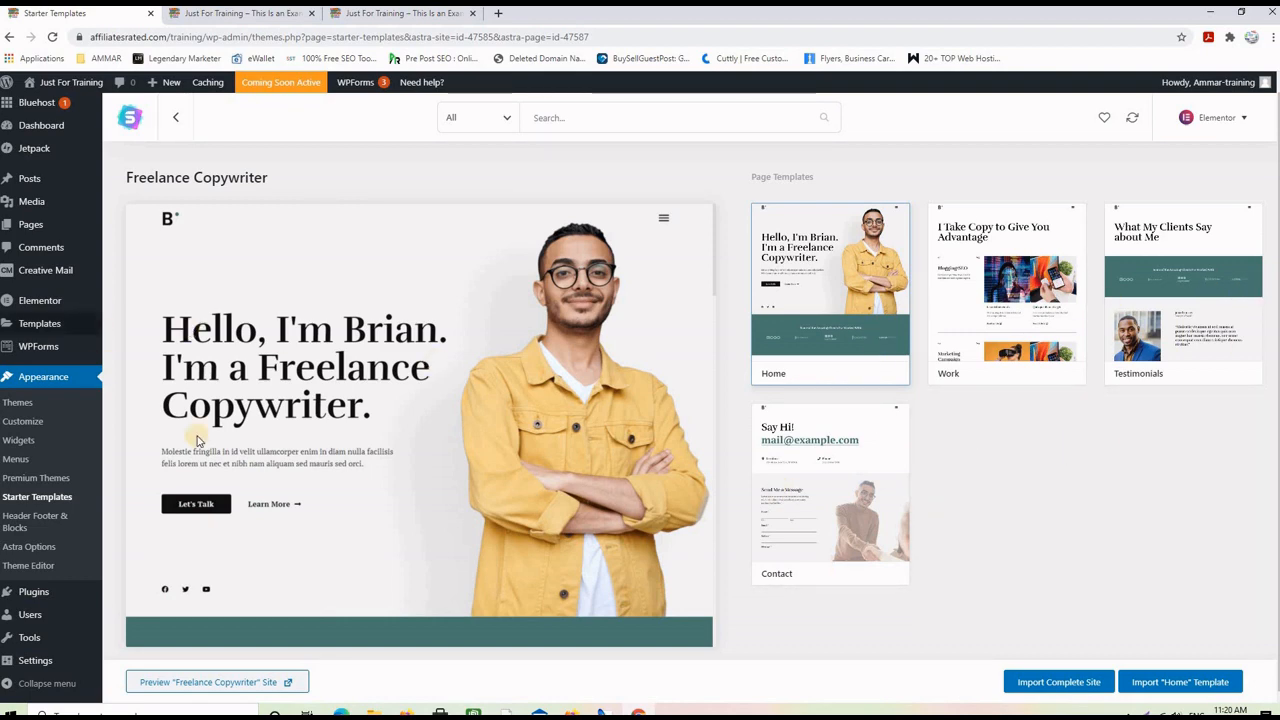
click(174, 121)
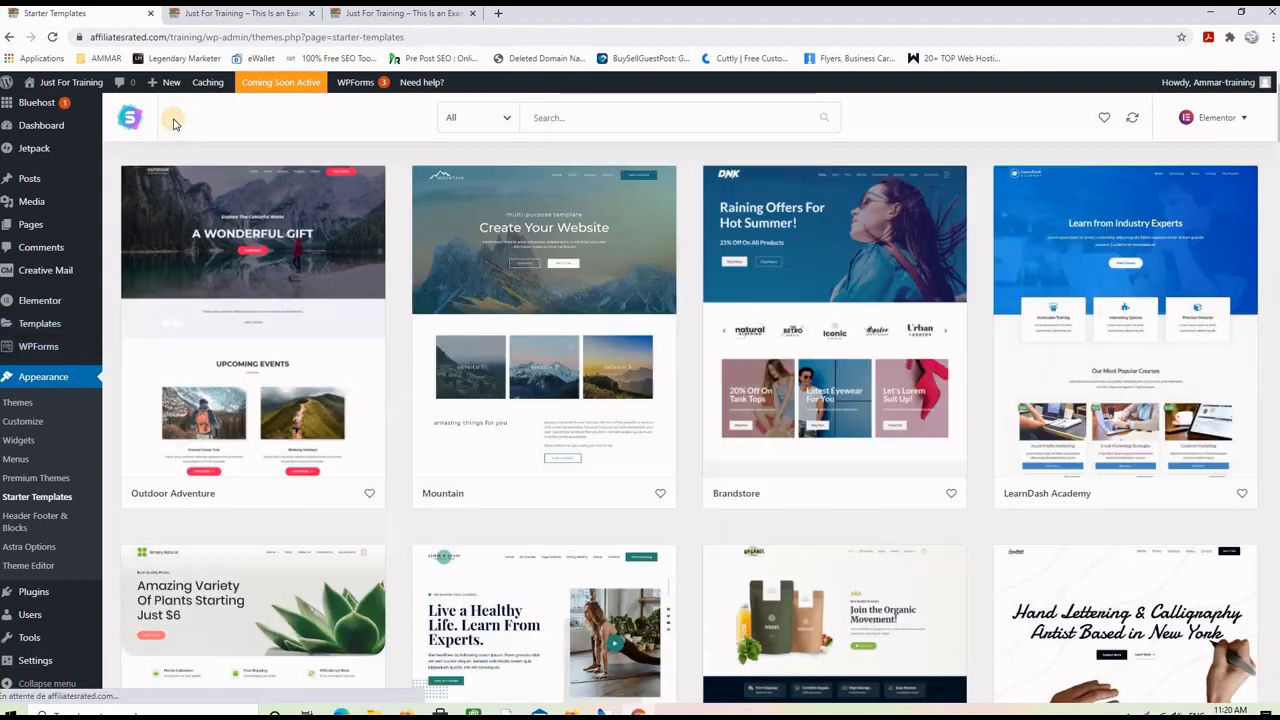
scroll(877, 371, down, 6)
scroll(877, 375, down, 9)
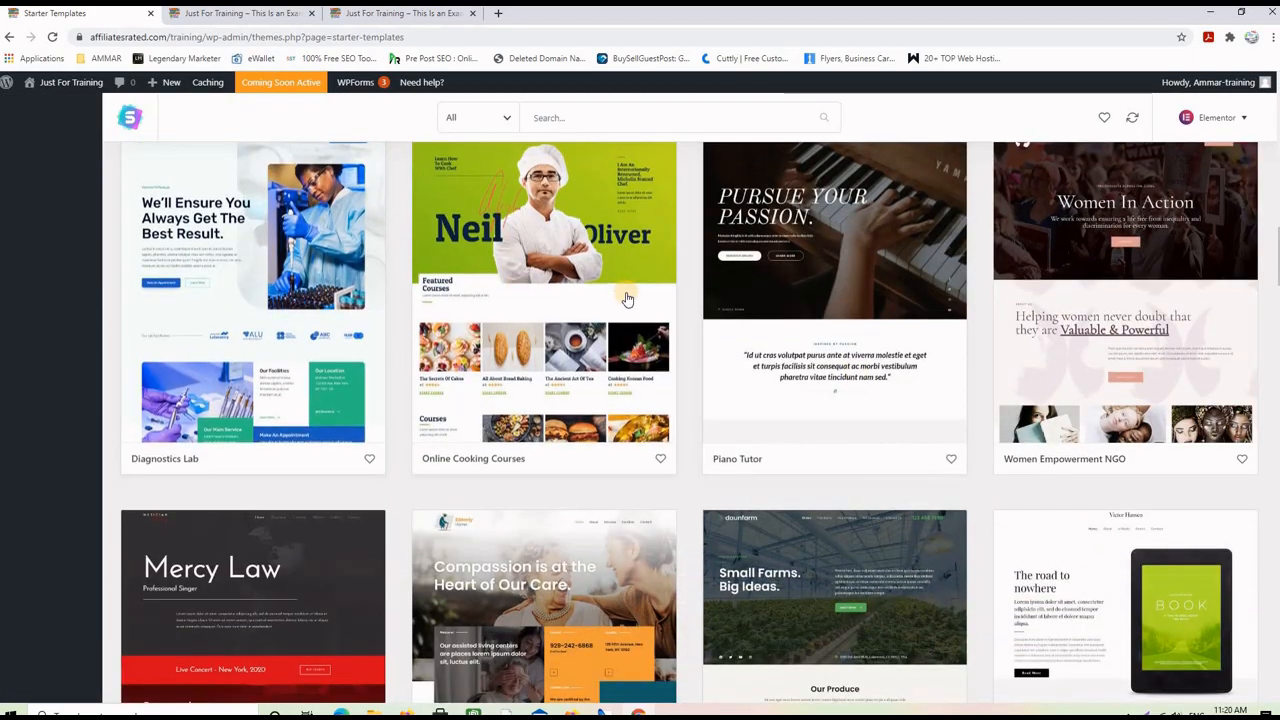
scroll(623, 286, down, 5)
scroll(993, 323, down, 1)
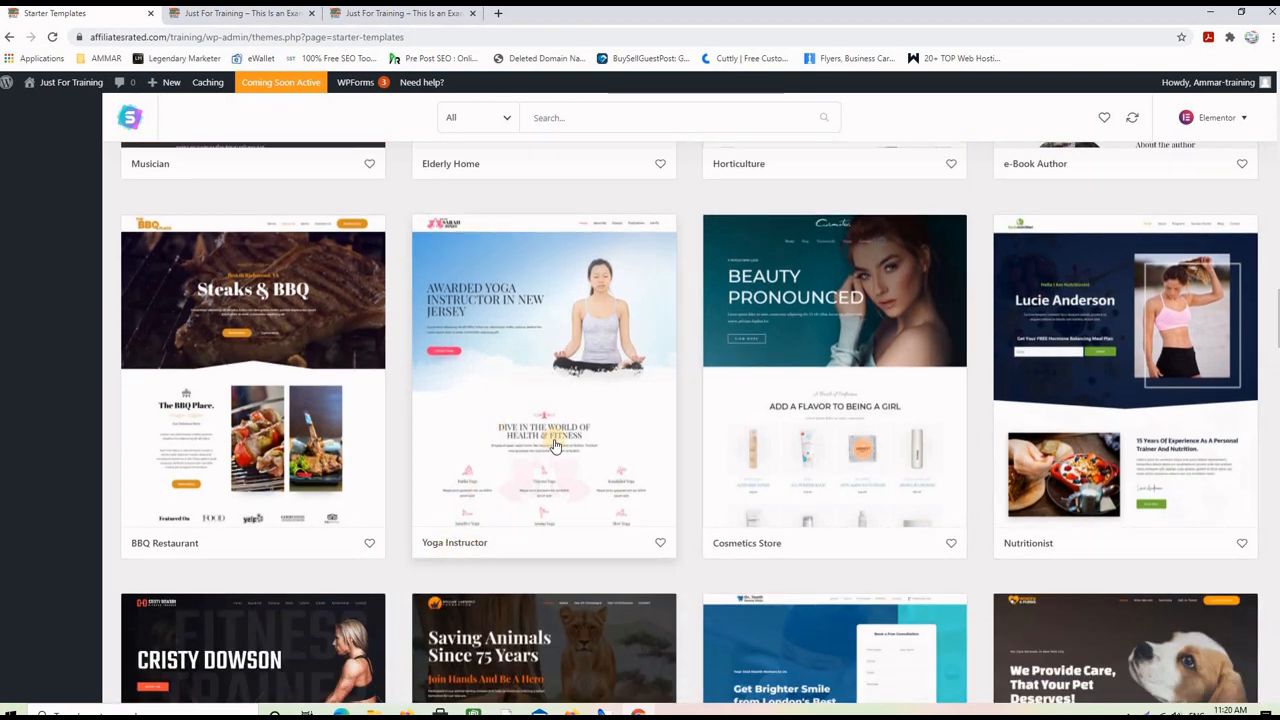
scroll(557, 445, down, 3)
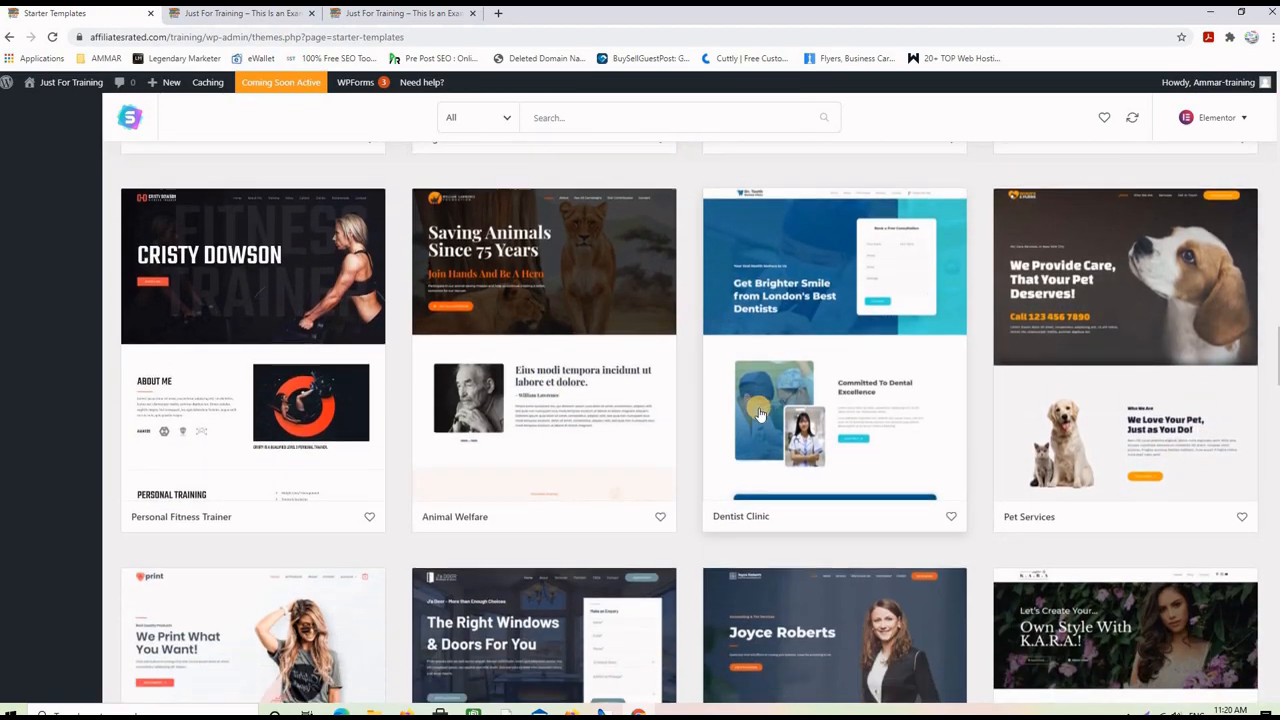
scroll(758, 412, down, 4)
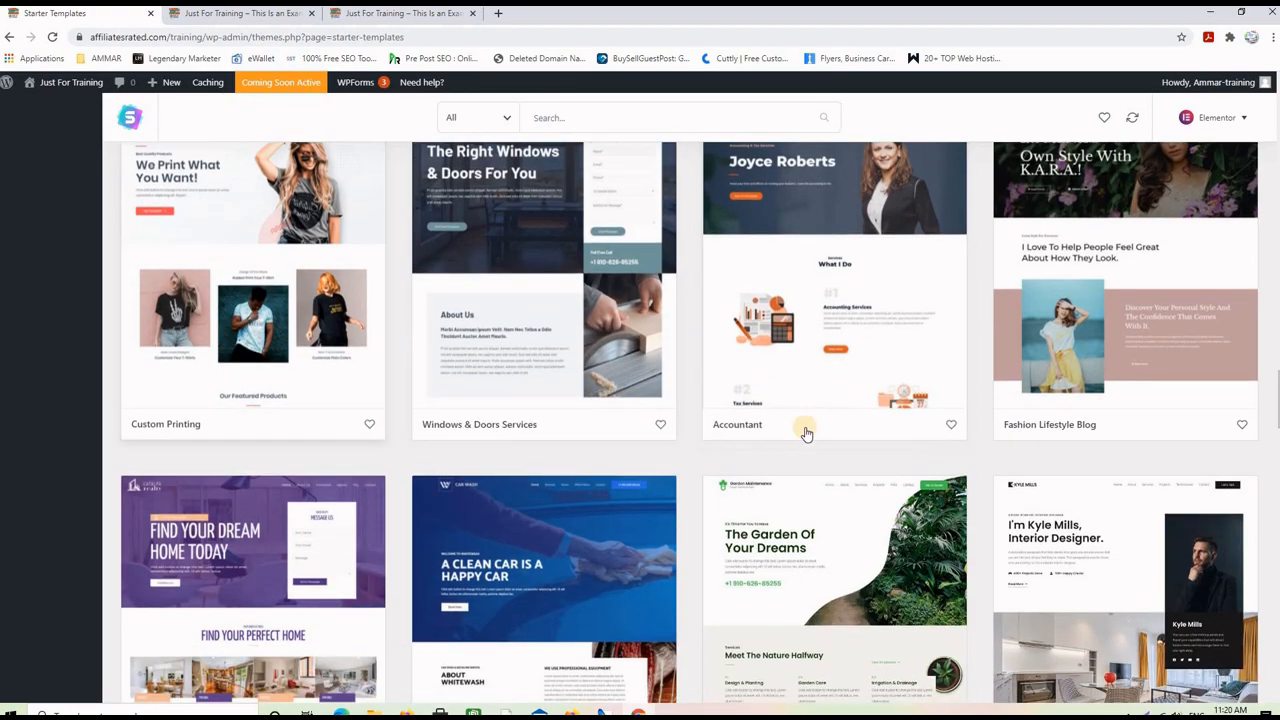
scroll(805, 432, up, 2)
click(263, 486)
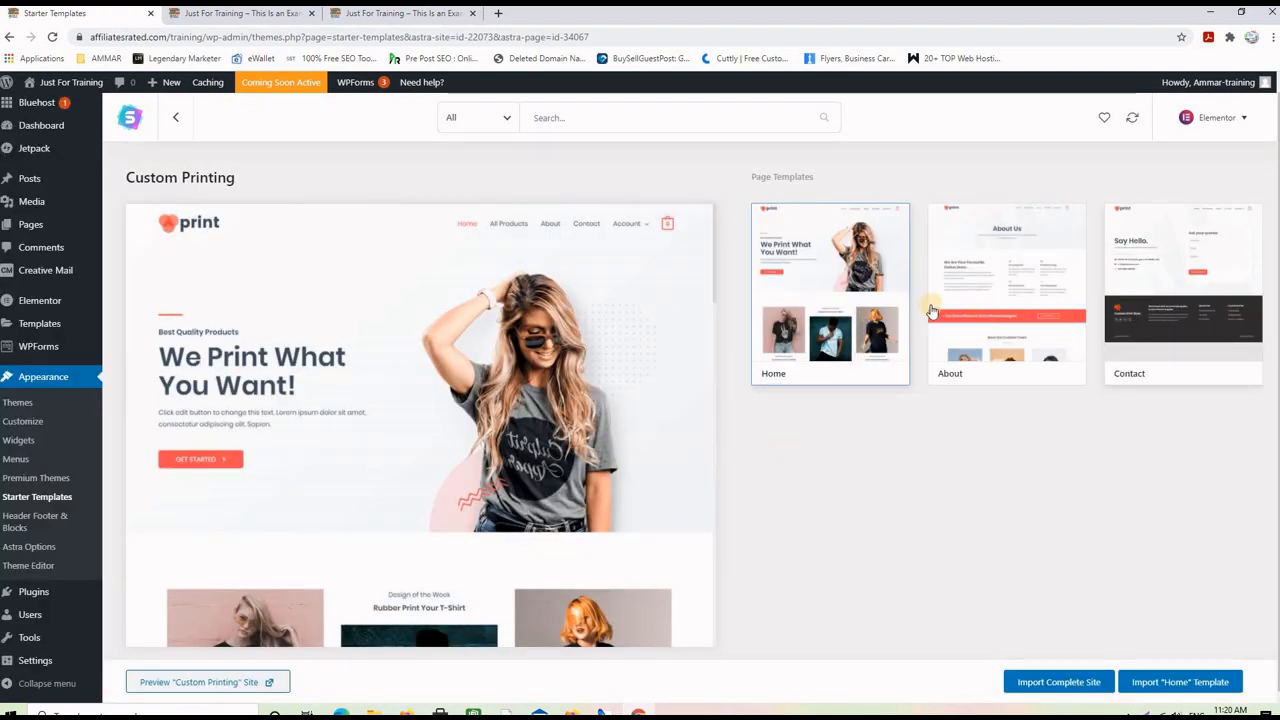
click(182, 130)
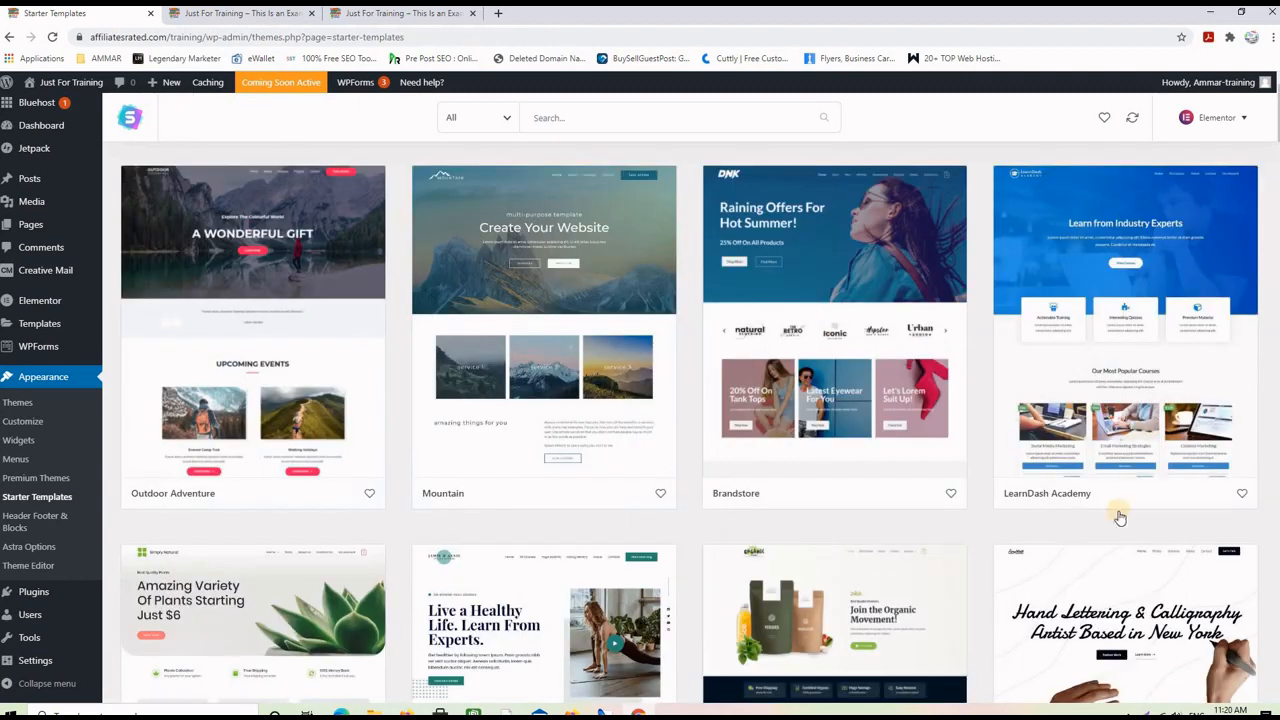
- Import the complete Musical Instruments site with Delete Previously Imported Site enabled, skipping the request for personal details
scroll(1115, 525, down, 5)
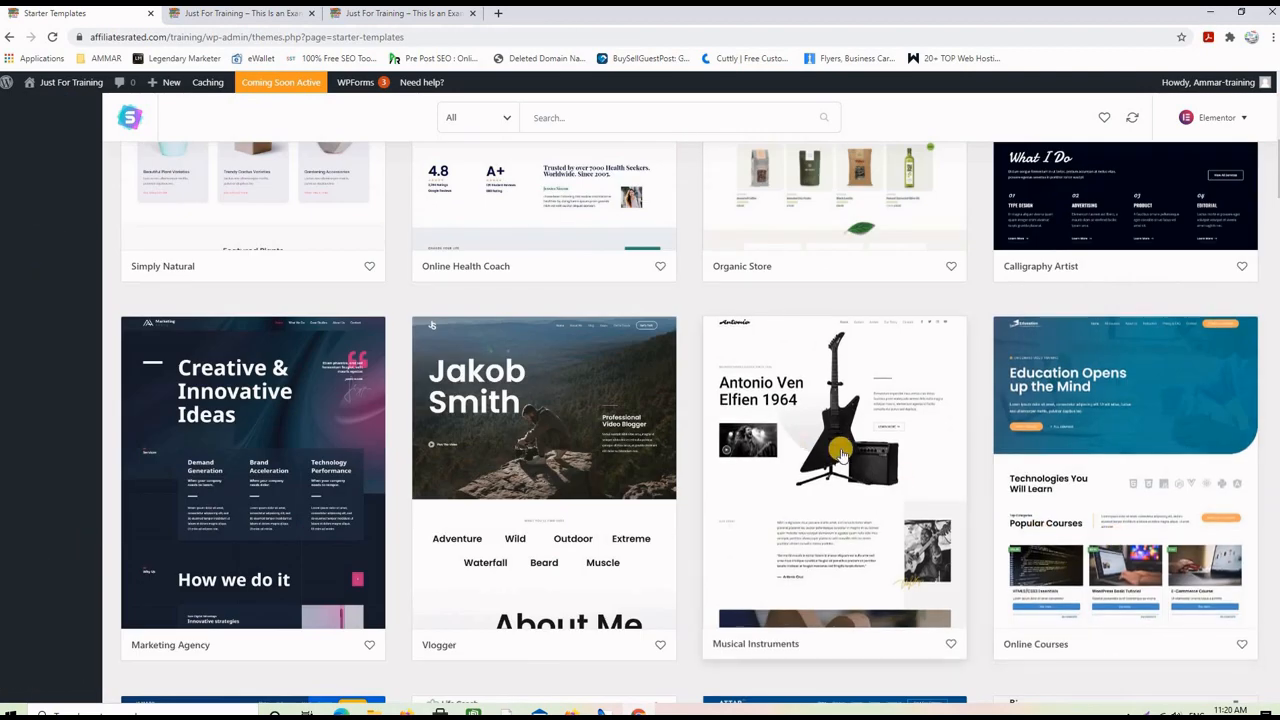
click(844, 466)
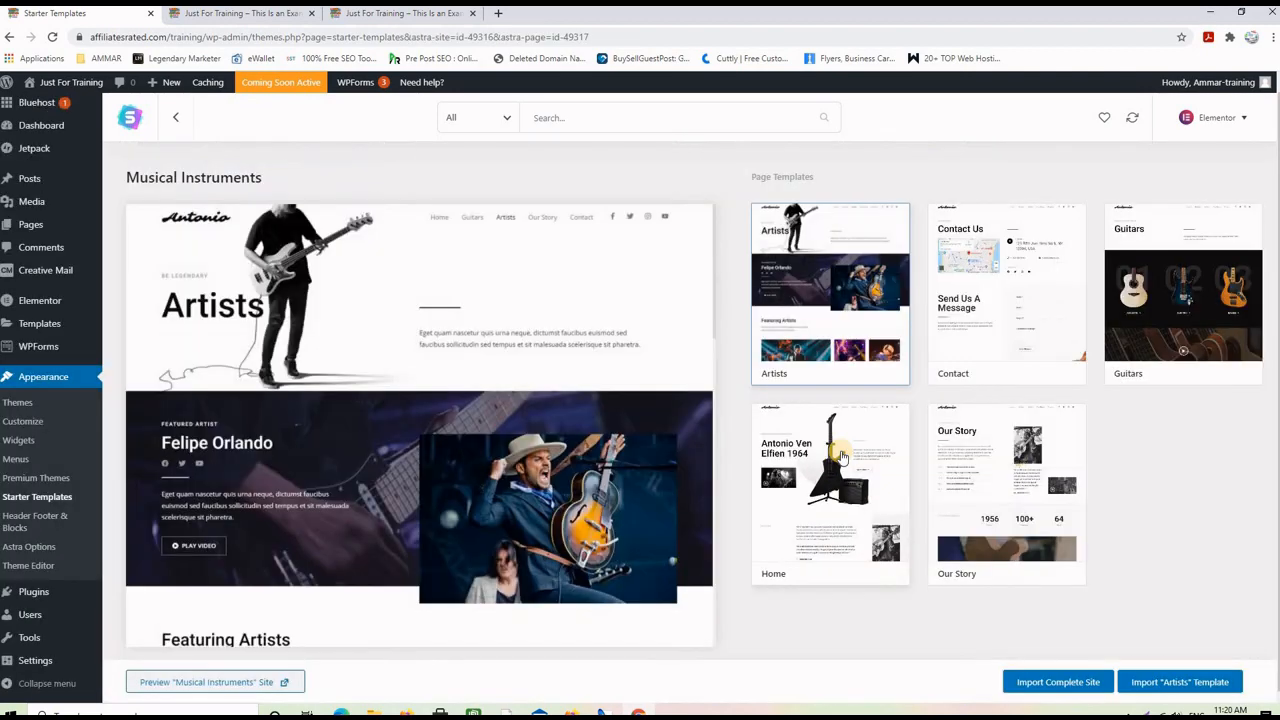
click(1060, 683)
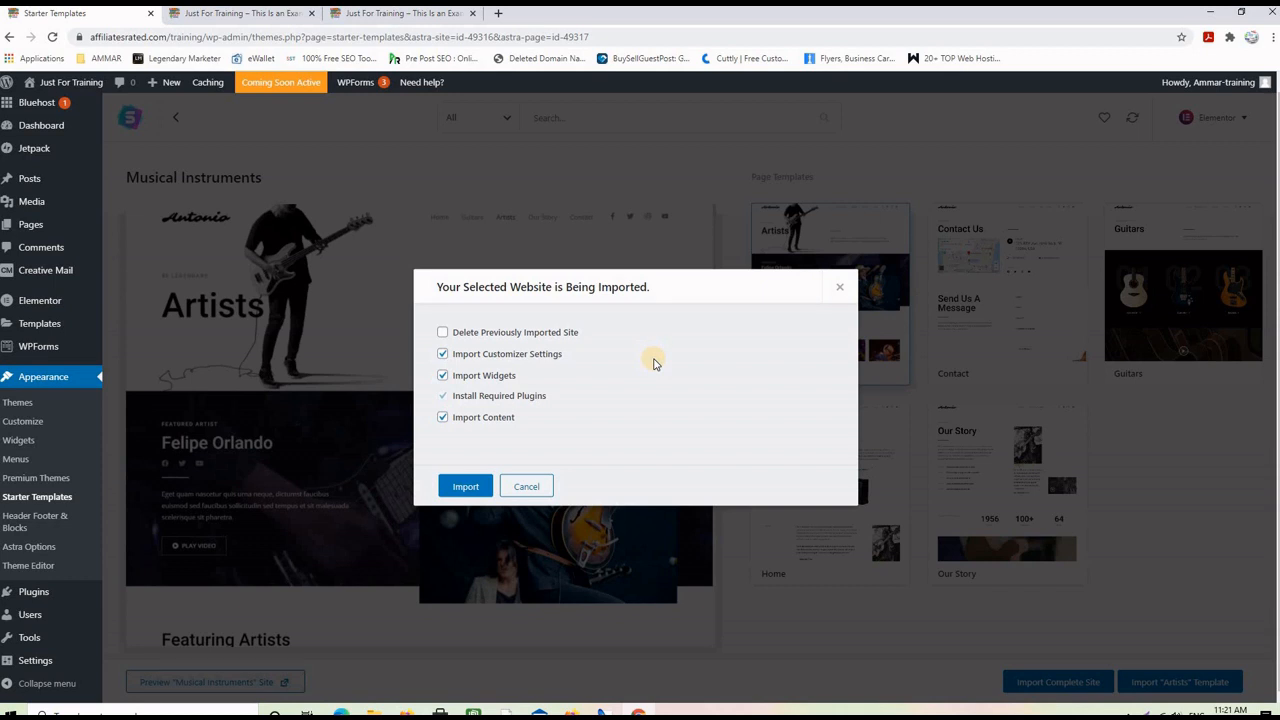
right_click(443, 335)
click(443, 333)
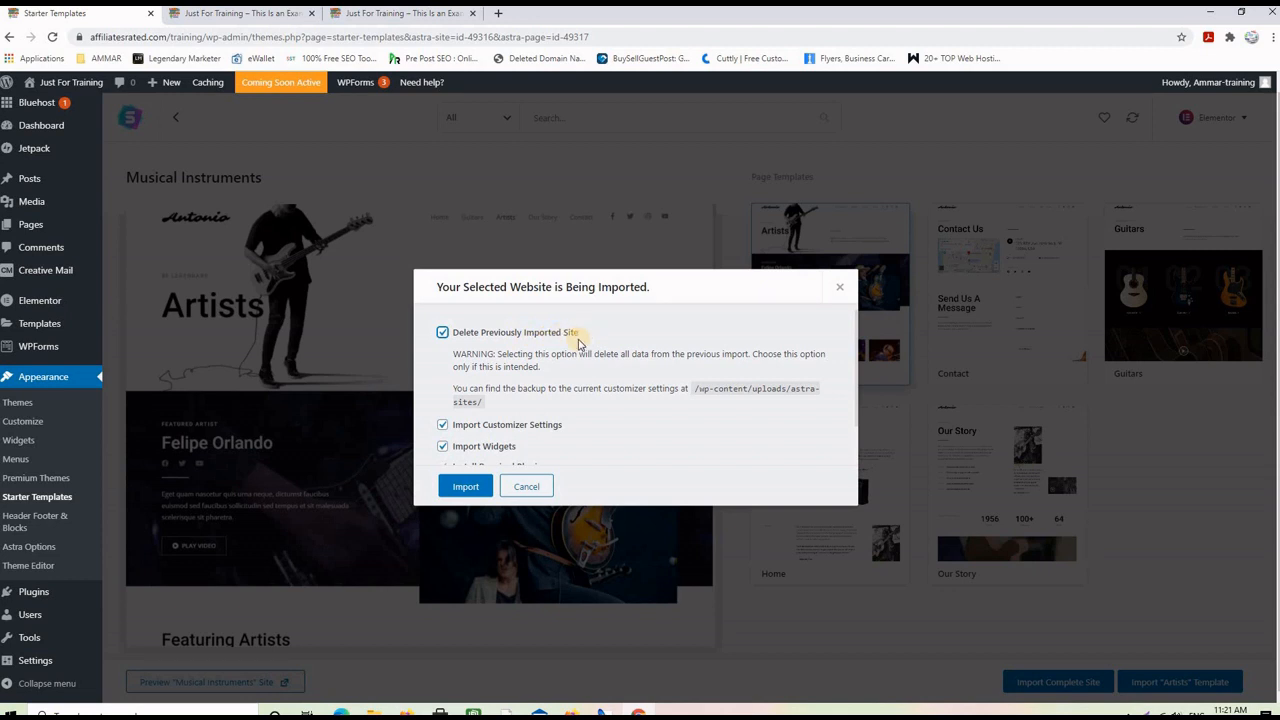
click(465, 486)
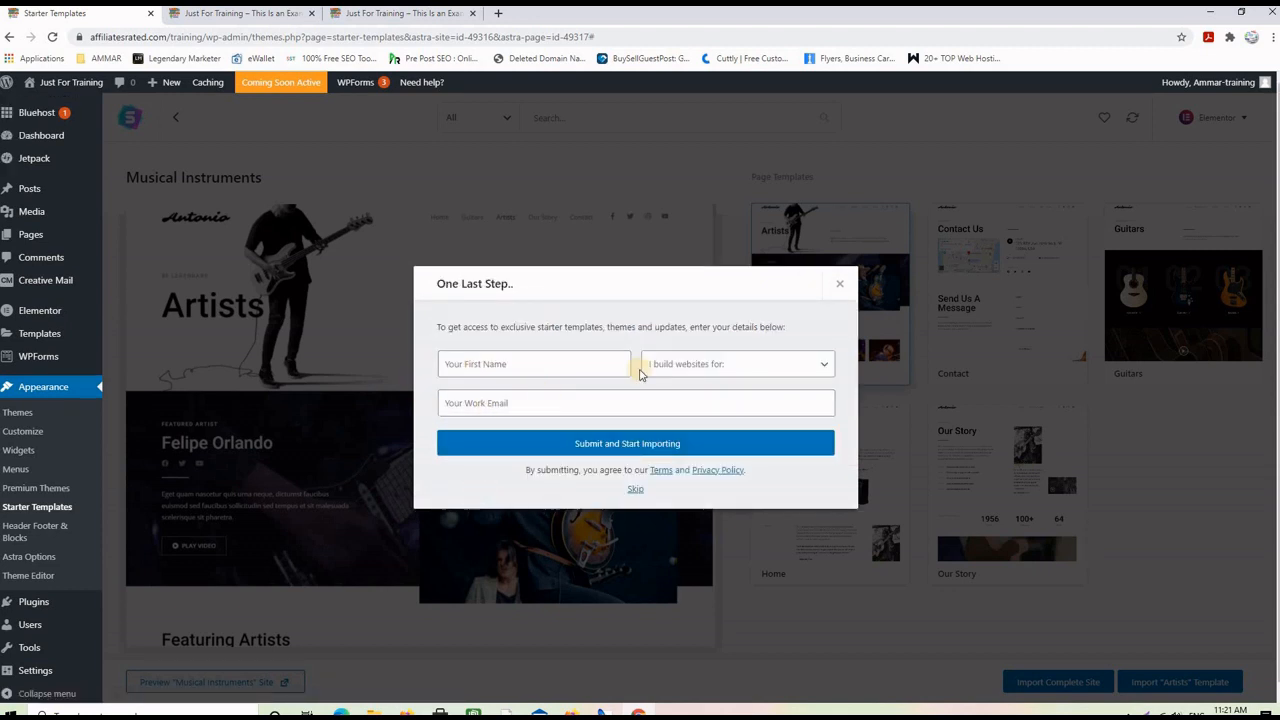
click(488, 362)
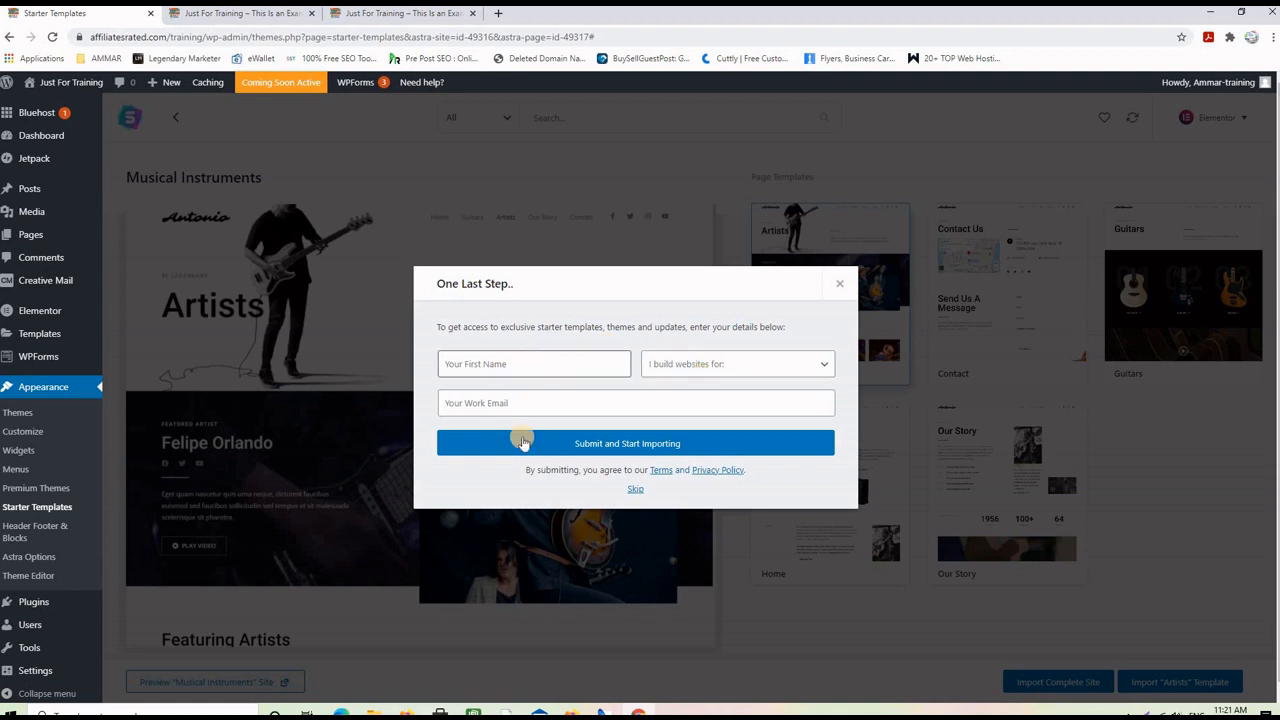
click(633, 489)
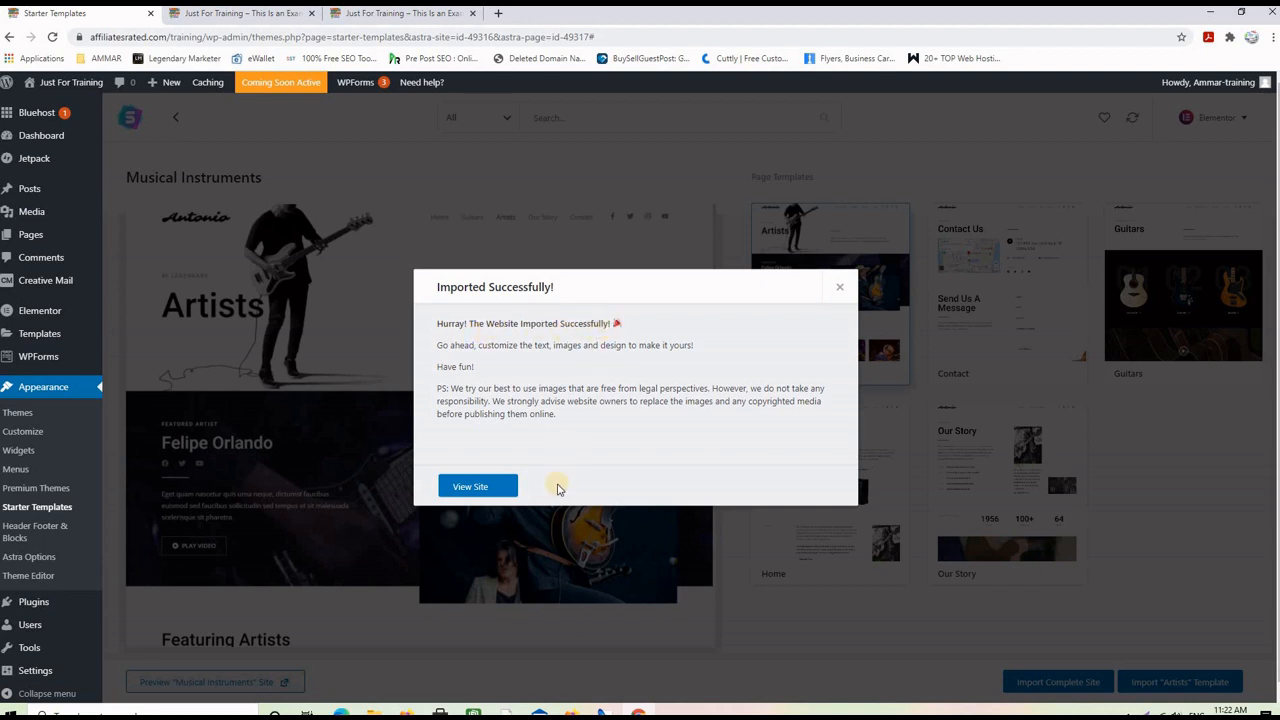
- View the imported site and examine its home page from the header down to the footer
click(492, 490)
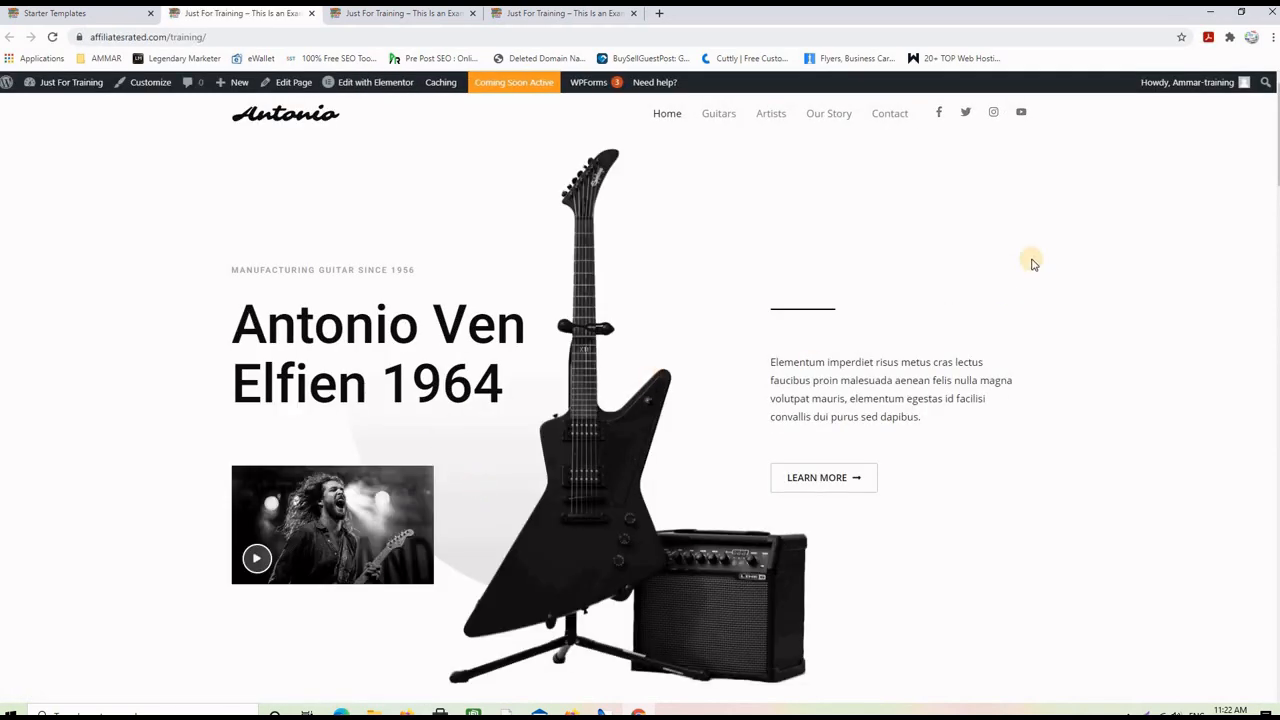
scroll(1034, 260, down, 4)
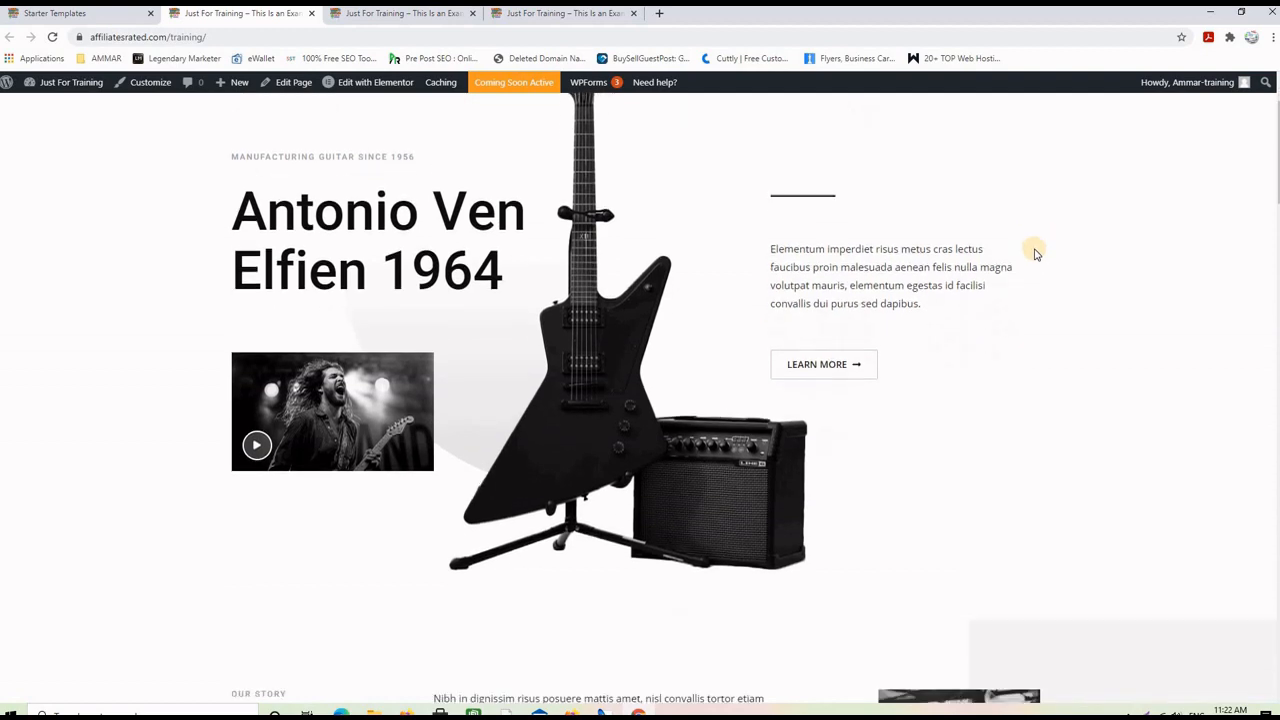
scroll(1034, 258, down, 12)
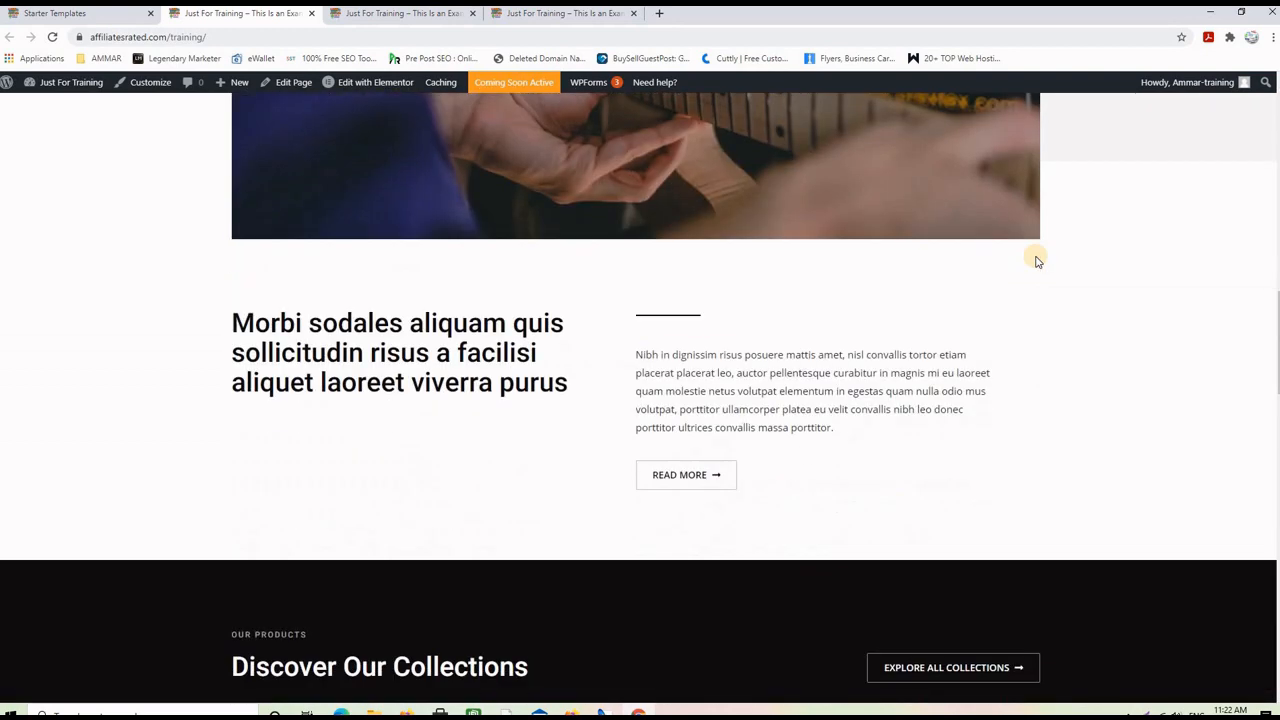
scroll(1035, 260, down, 2)
scroll(1035, 260, up, 2)
scroll(1035, 260, down, 7)
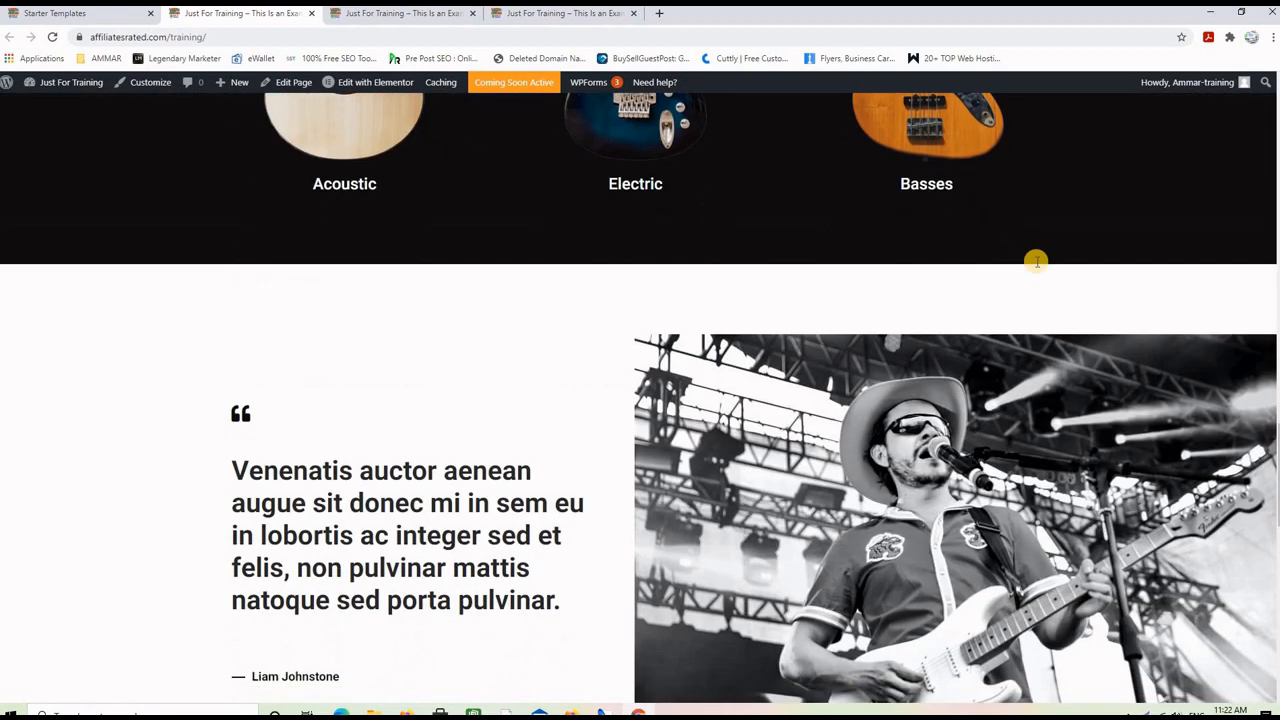
scroll(1037, 262, down, 7)
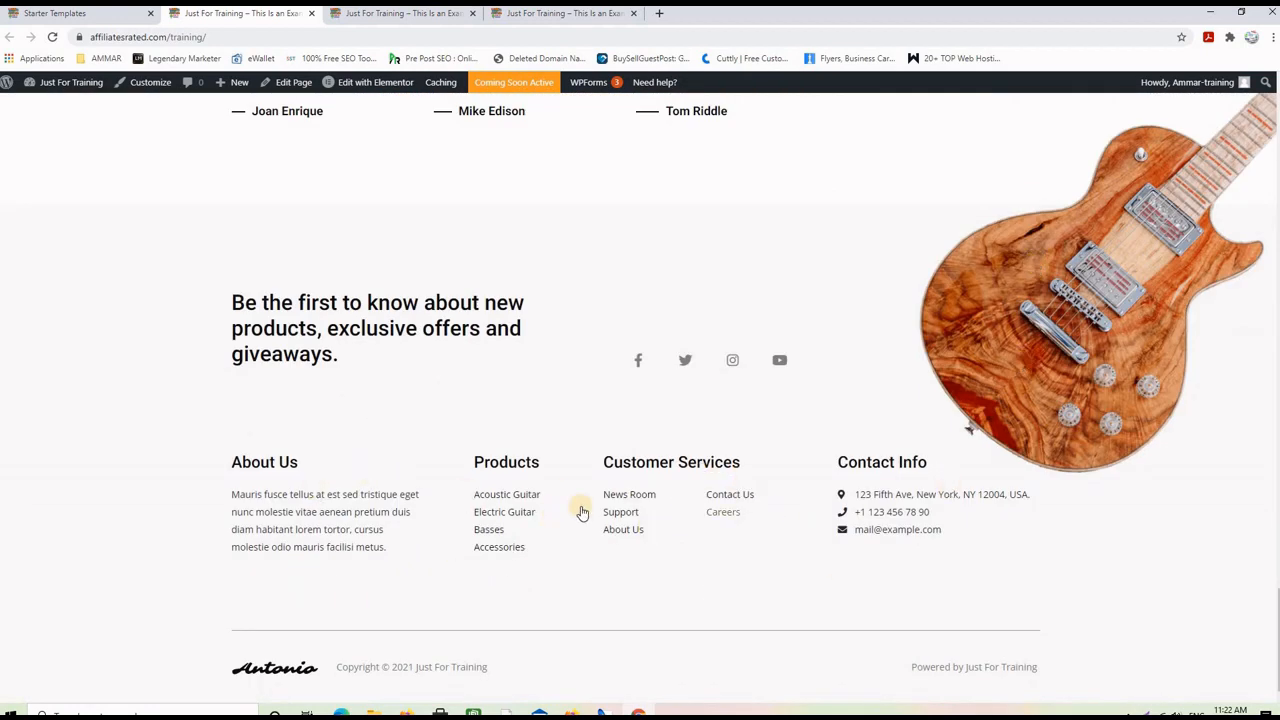
scroll(1004, 498, up, 10)
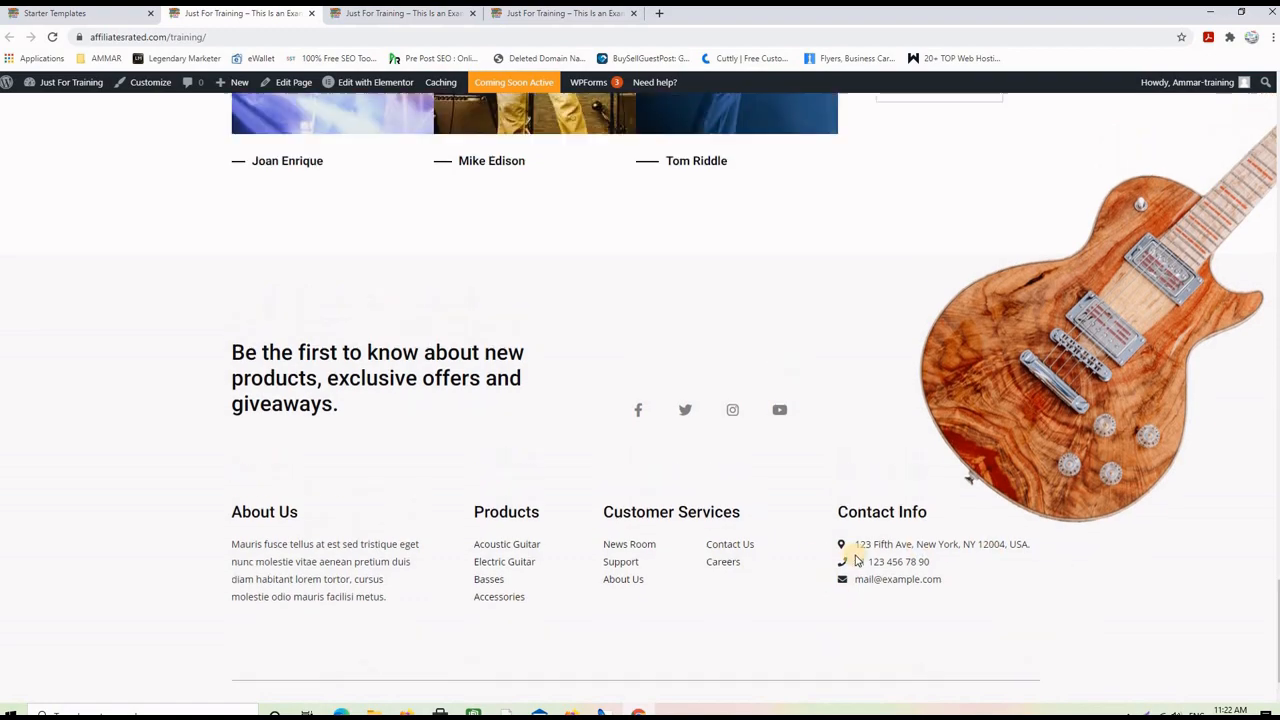
scroll(991, 420, up, 15)
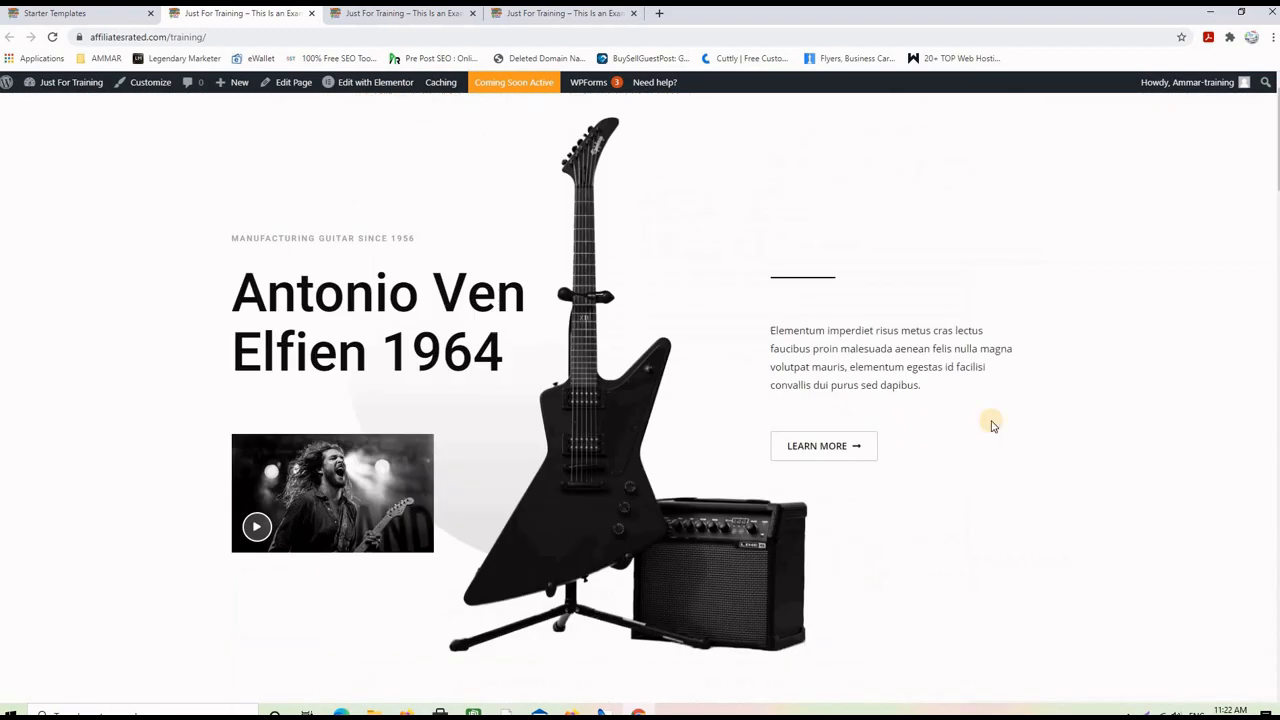
- Review the Guitars and Contact pages of the imported site
click(720, 115)
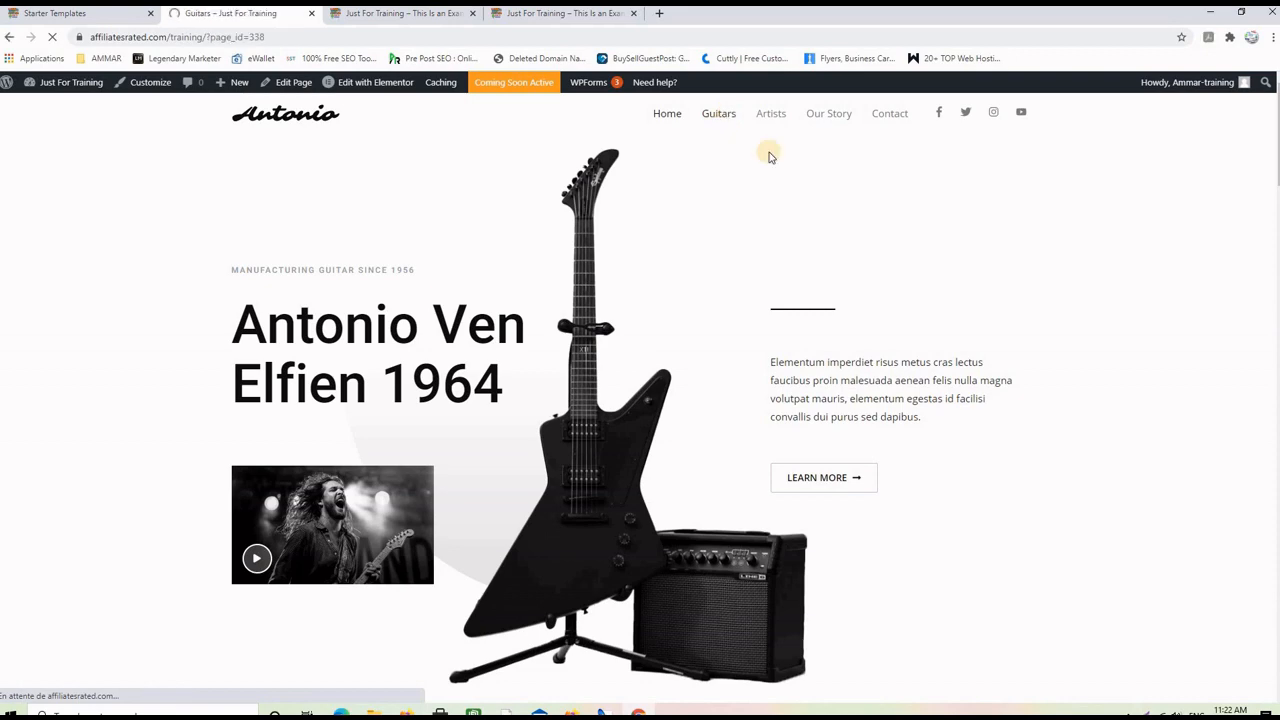
scroll(1016, 350, down, 15)
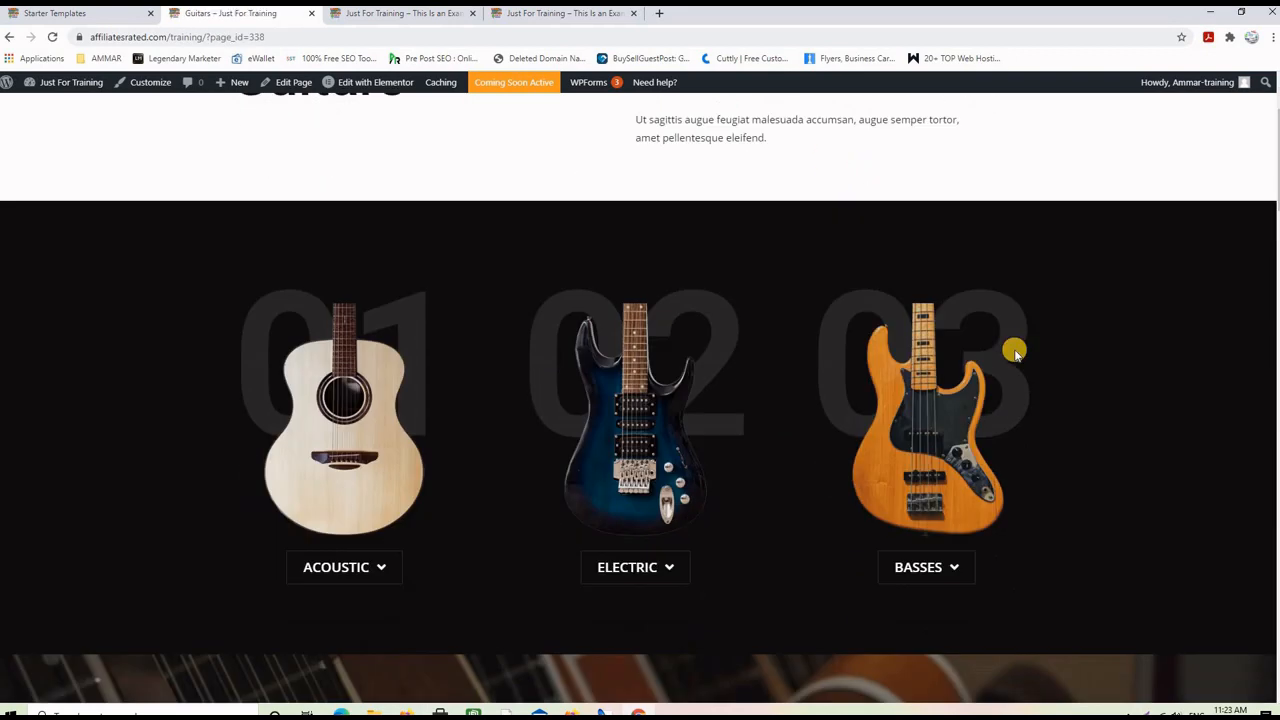
scroll(1016, 357, up, 15)
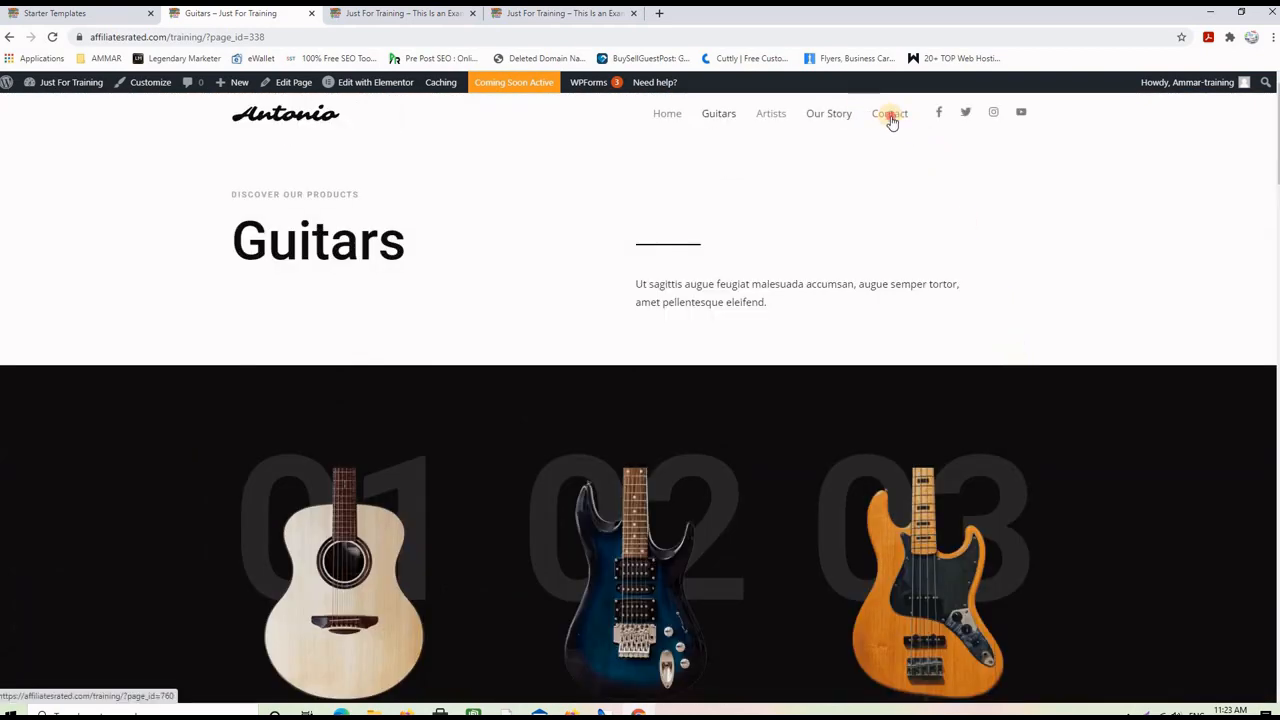
click(887, 113)
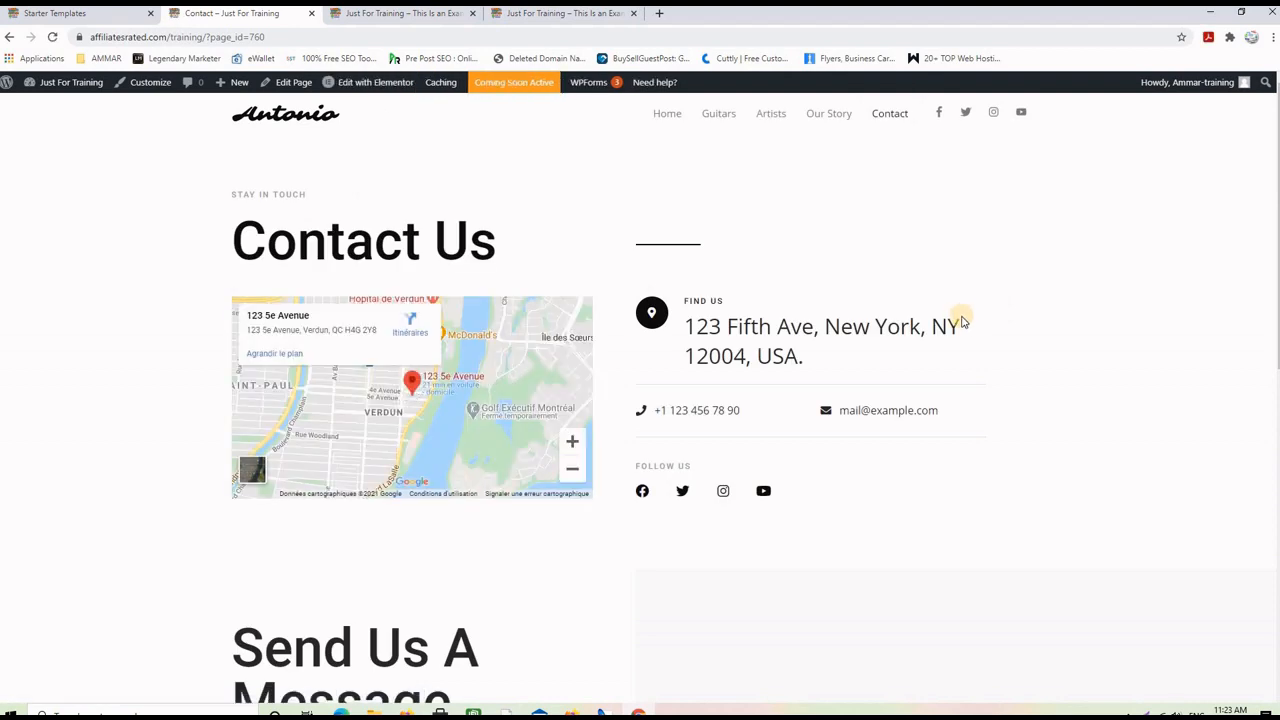
scroll(962, 320, down, 6)
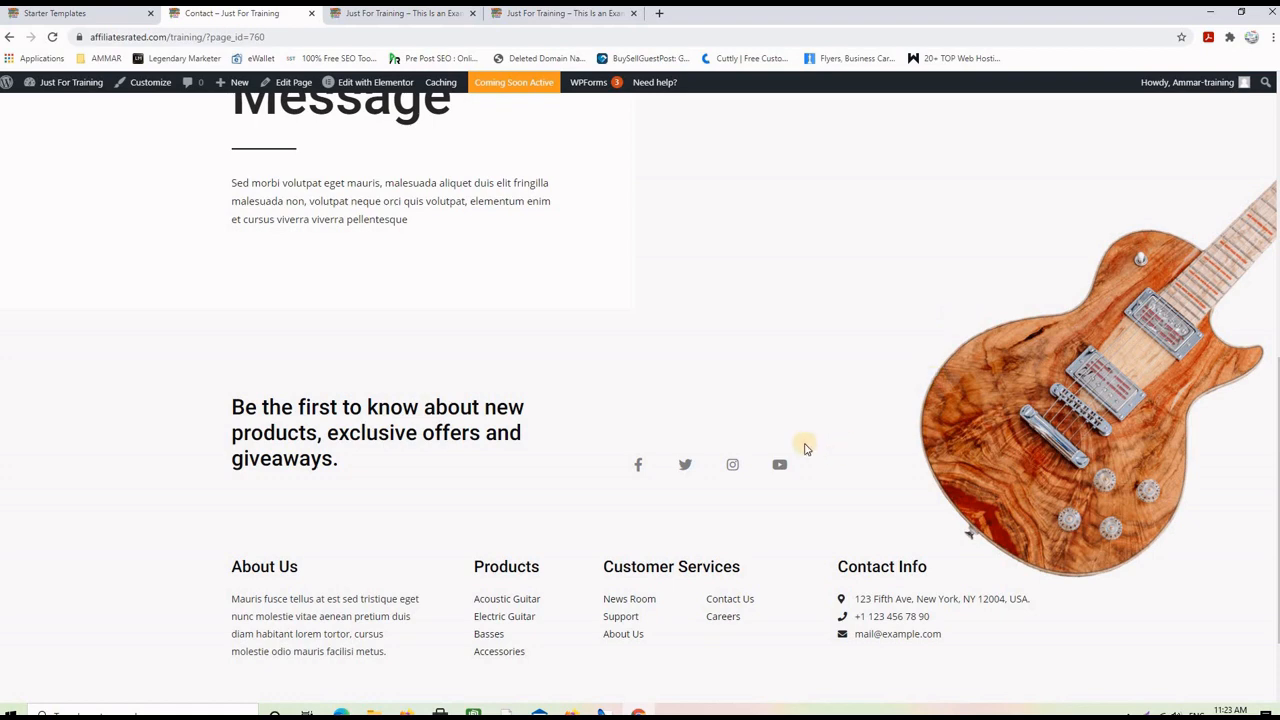
scroll(837, 446, up, 6)
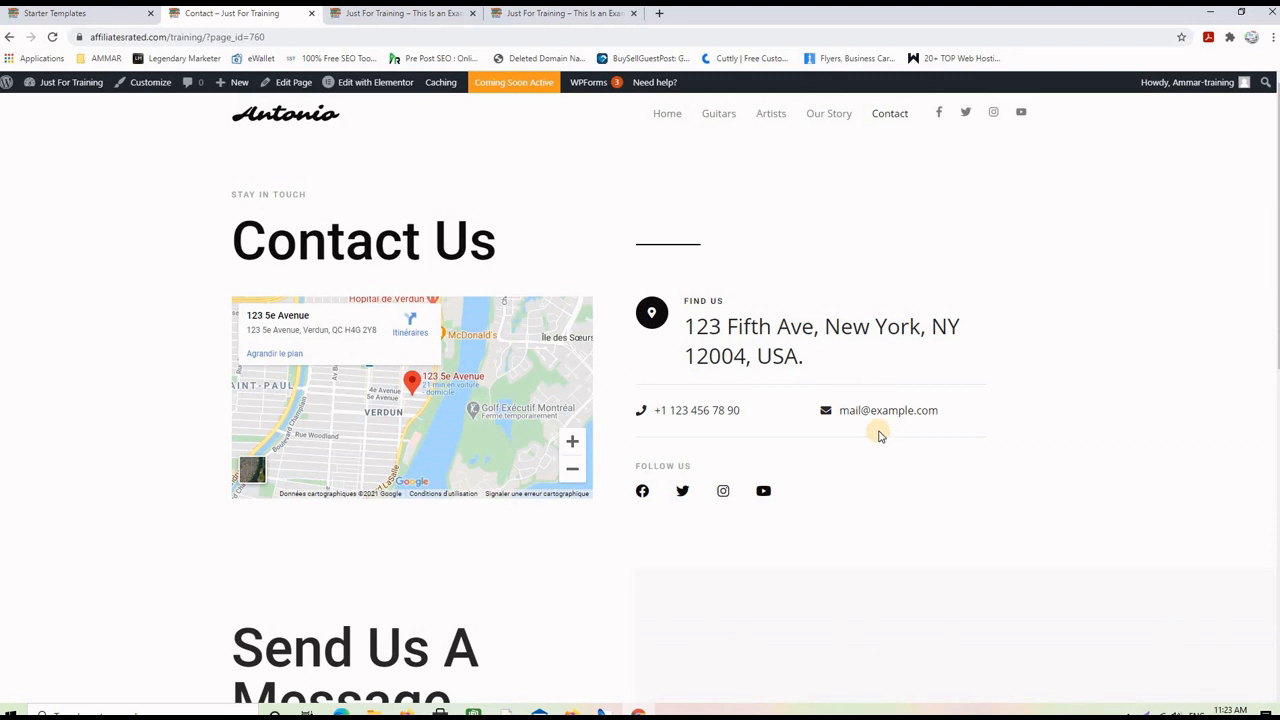